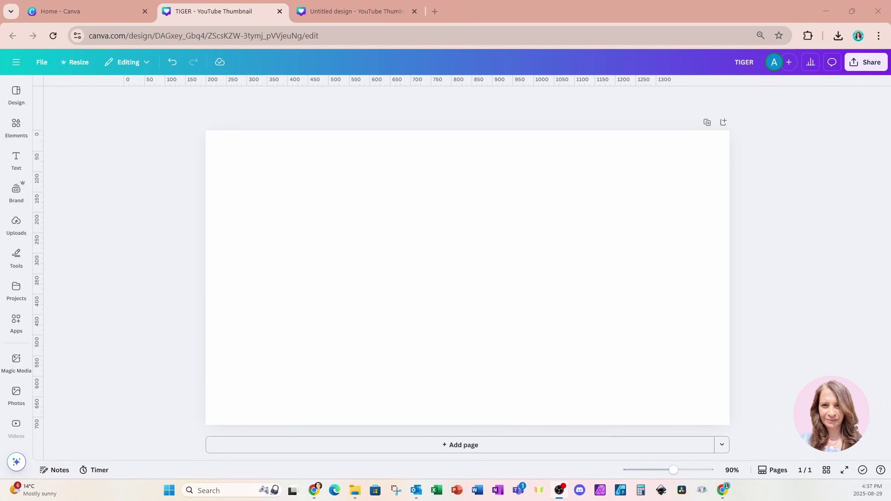
- Add a heading text box reading TIGERS
left_click(16, 160)
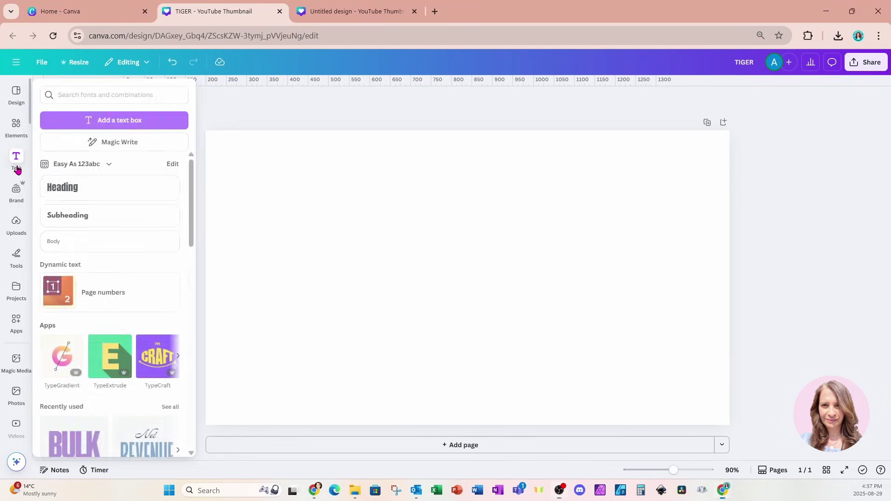
left_click(50, 190)
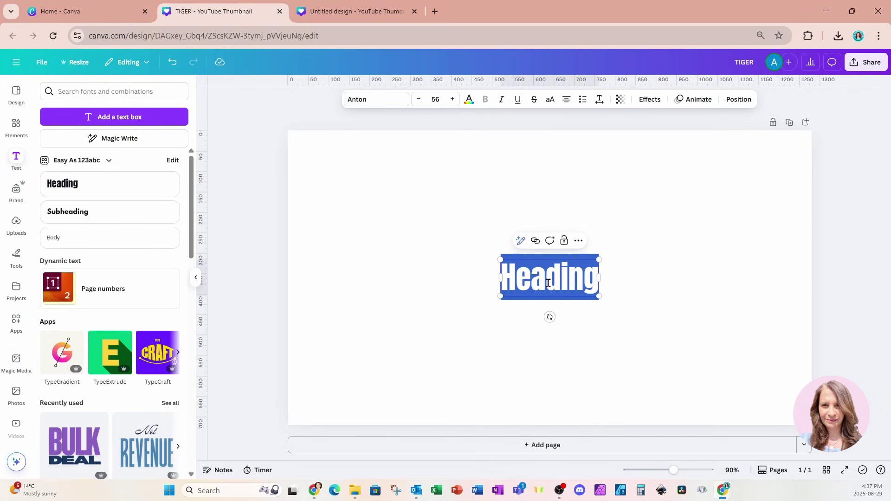
type("TIGERS")
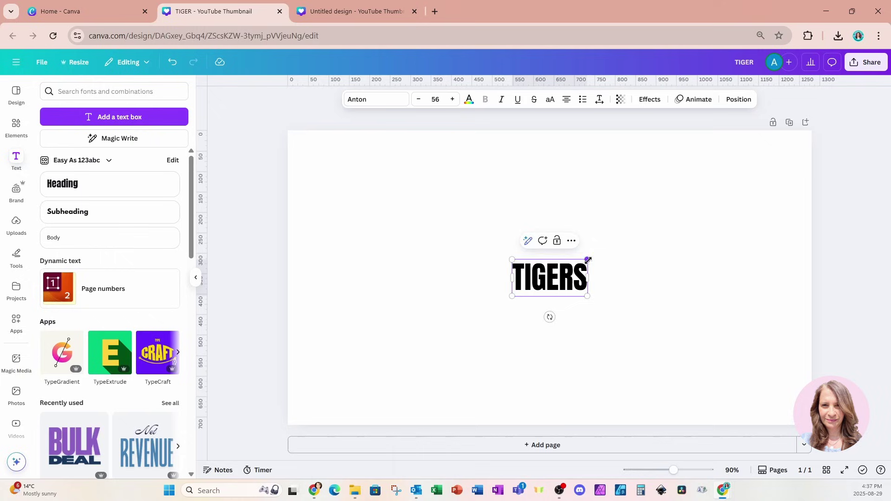
- Enlarge TIGERS to size 272, centre it on the page, and set the Wildcat College font
left_click_drag(588, 260, 796, 183)
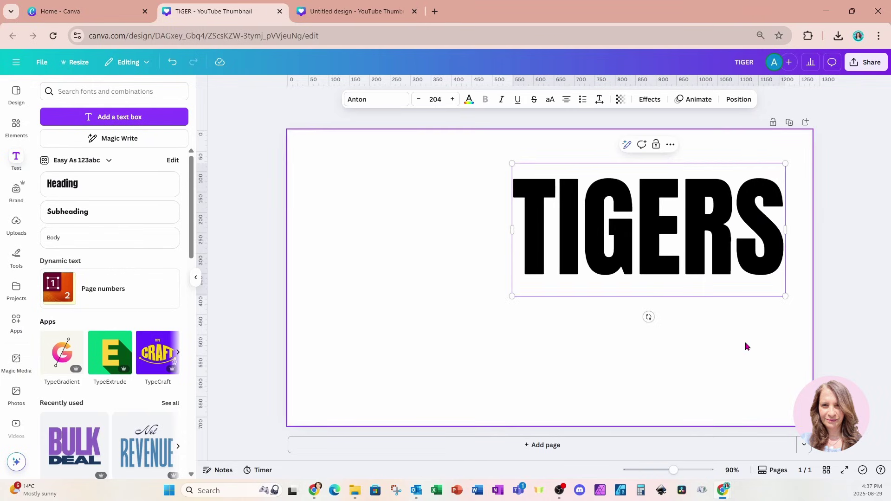
left_click_drag(745, 262, 636, 309)
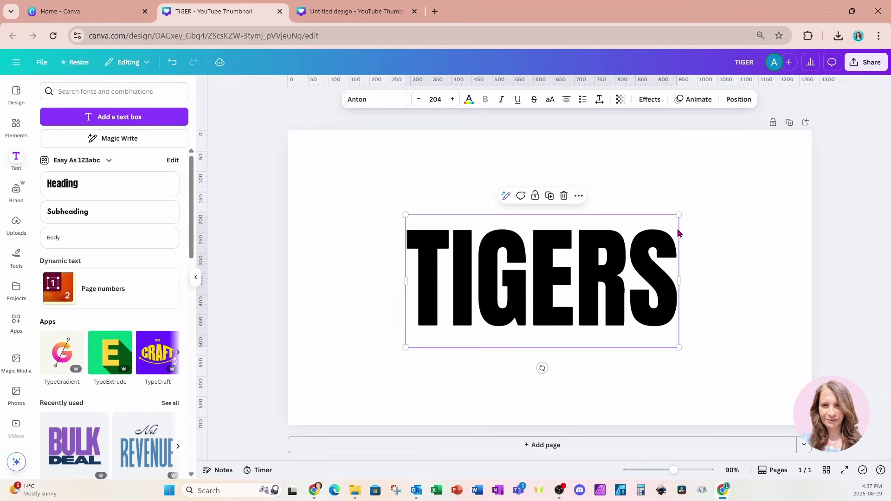
left_click_drag(679, 214, 771, 170)
left_click_drag(703, 255, 655, 283)
left_click(364, 99)
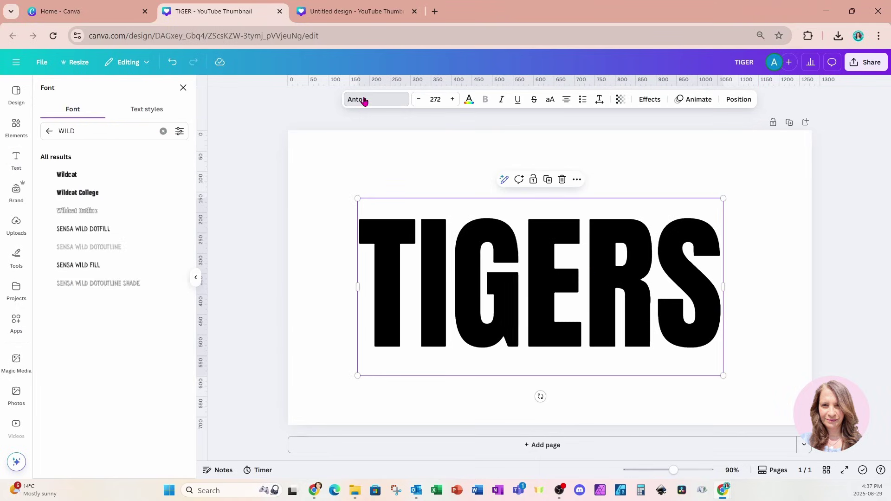
left_click(78, 199)
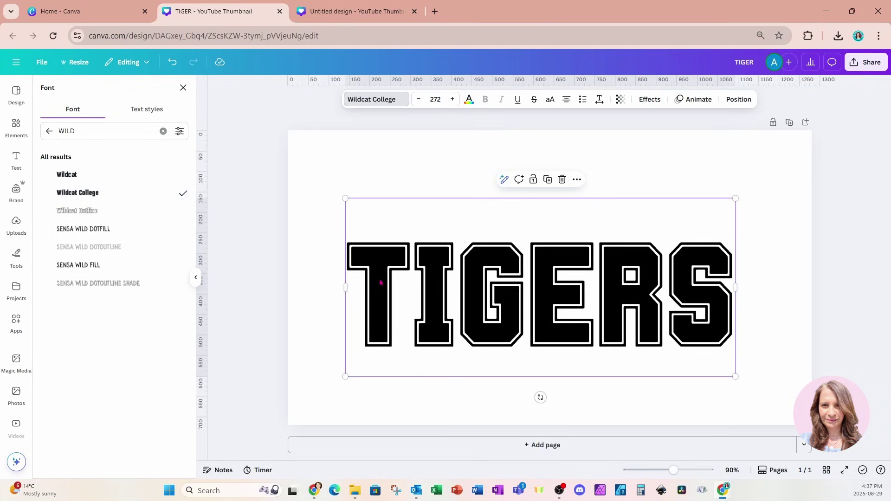
- Make the TIGERS text white and give it an Outline effect
left_click(469, 99)
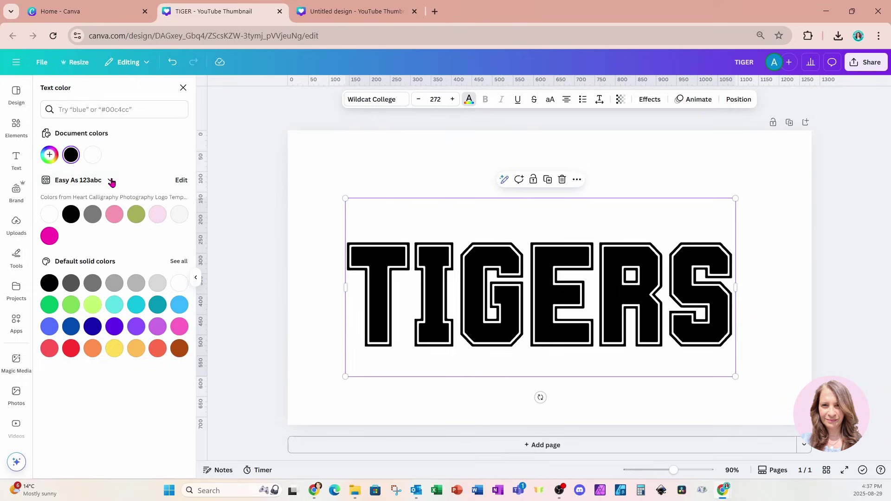
left_click(94, 157)
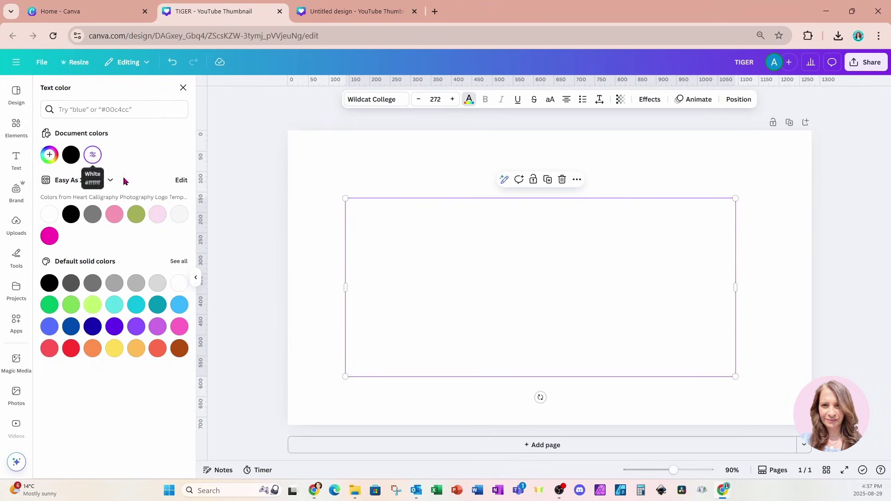
left_click(650, 100)
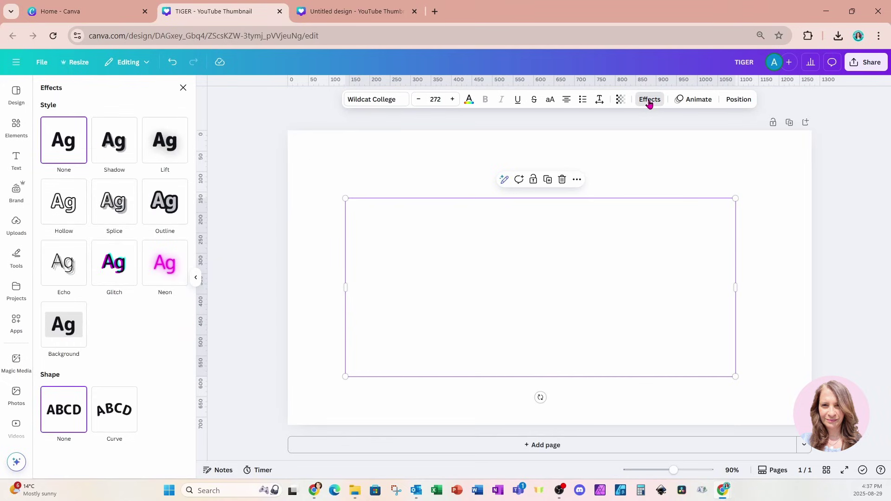
left_click(168, 218)
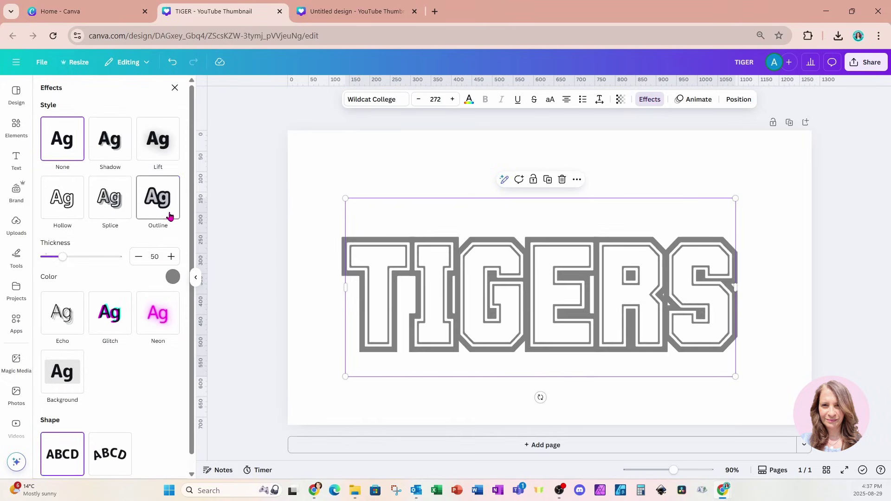
- Set the TIGERS outline colour to black with thickness 17
left_click(173, 278)
left_click(64, 357)
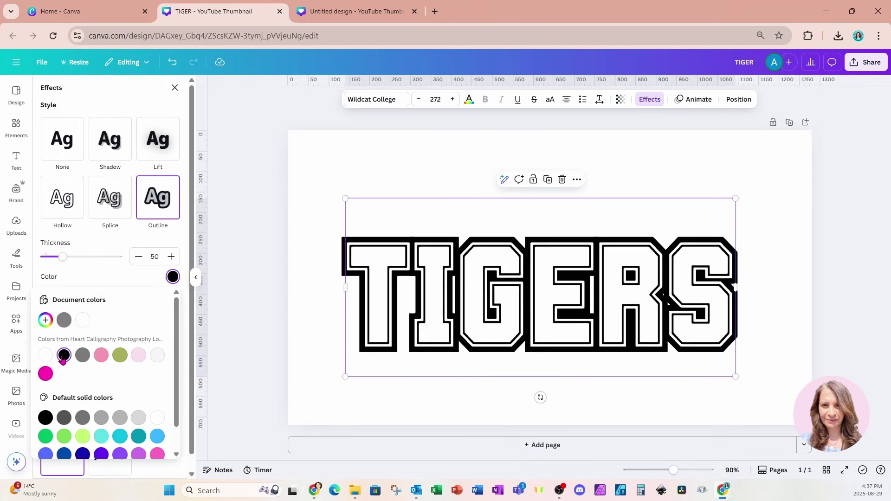
left_click_drag(62, 257, 53, 264)
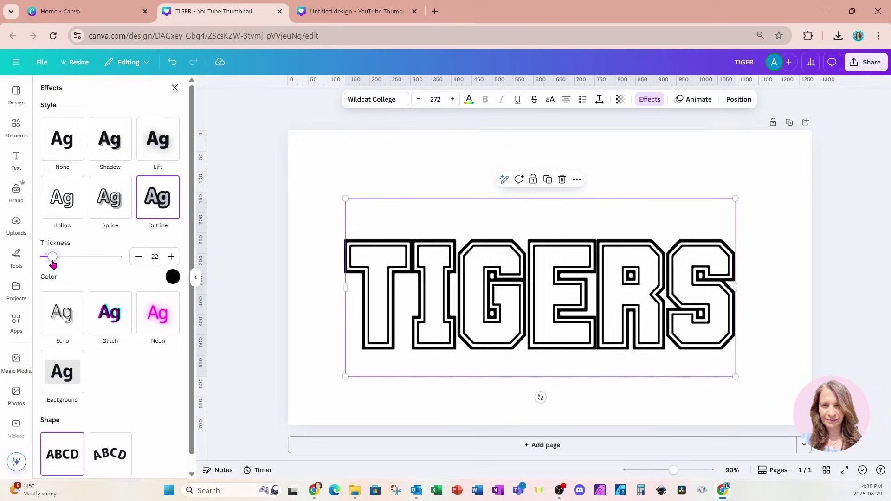
left_click_drag(55, 263, 51, 264)
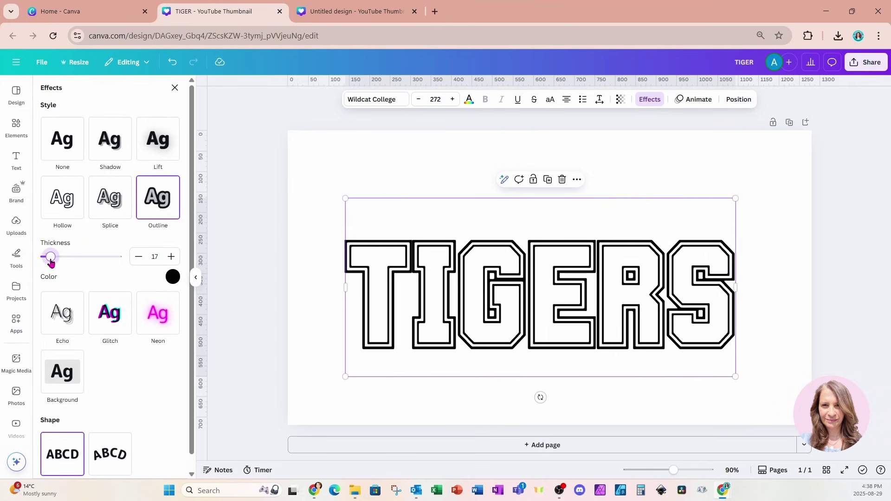
- Duplicate TIGERS, add a second page, and move the copy onto Page 2
left_click(549, 182)
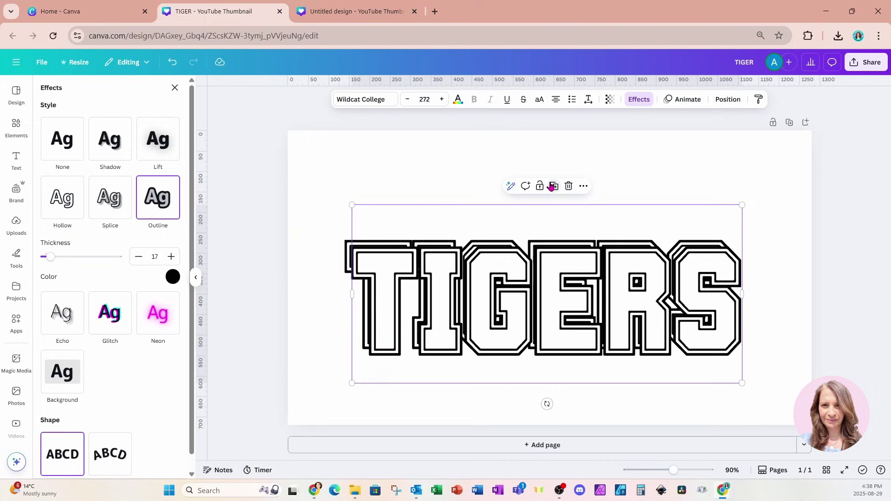
left_click(548, 446)
scroll(551, 432, "up", 5)
left_click_drag(564, 253, 589, 429)
left_click_drag(603, 301, 606, 322)
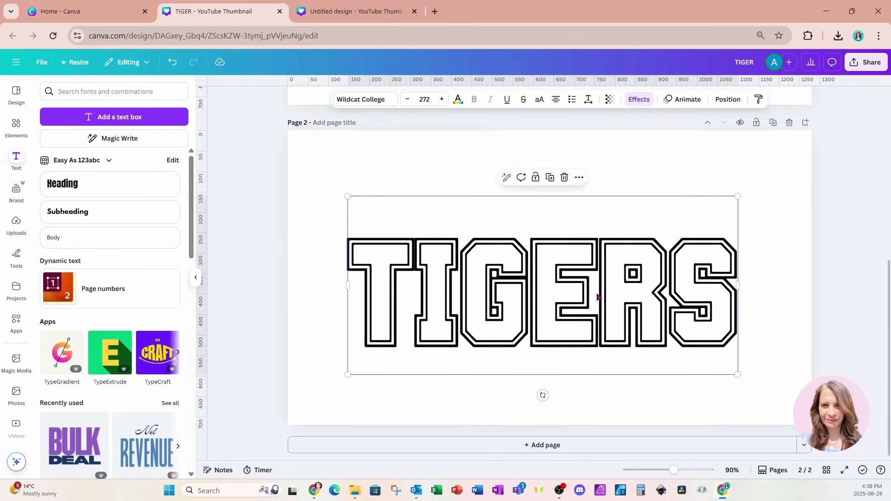
- Turn the Page 2 TIGERS copy bright red, then deselect it
left_click(458, 99)
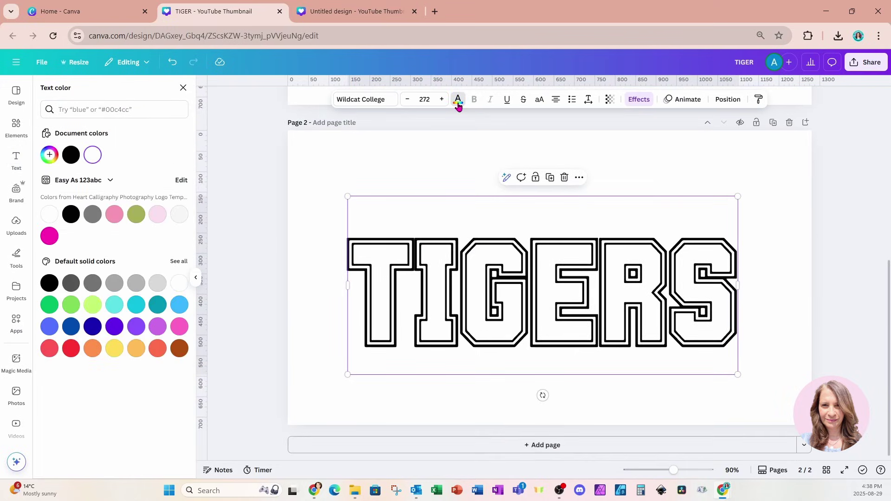
left_click(71, 348)
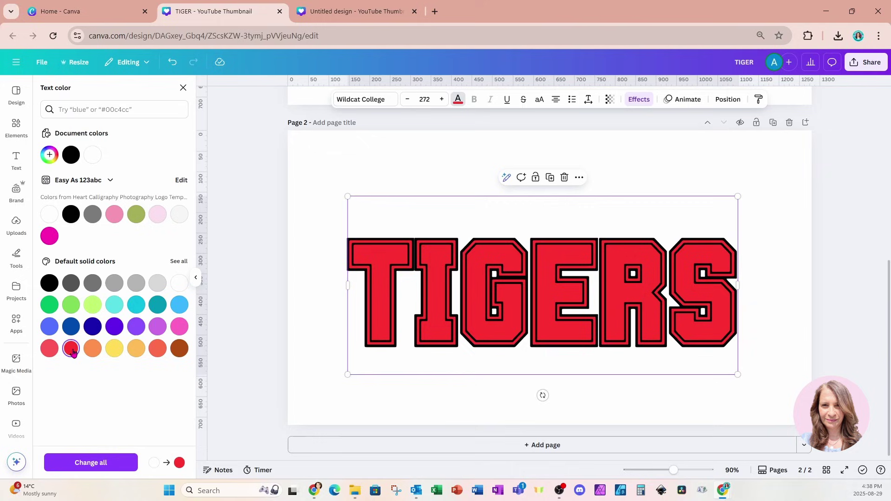
left_click(771, 181)
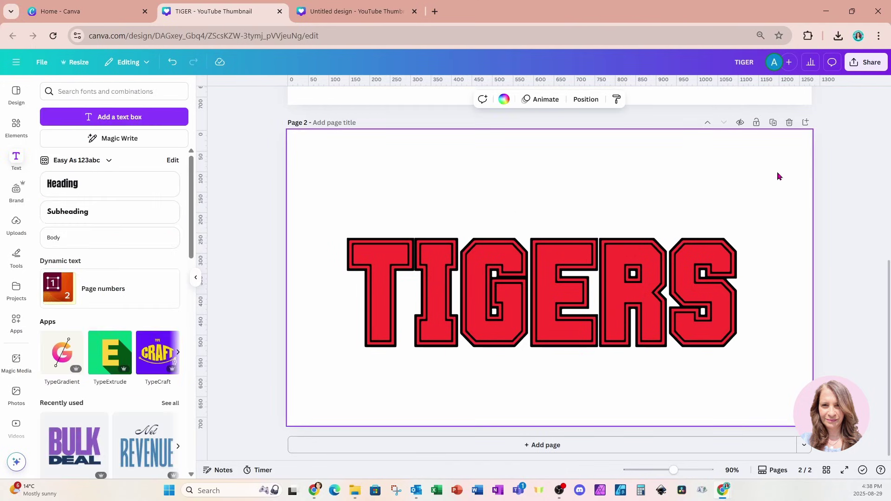
- Download pages 1–2 as transparent-background PNGs, then add a blank third page
left_click(866, 62)
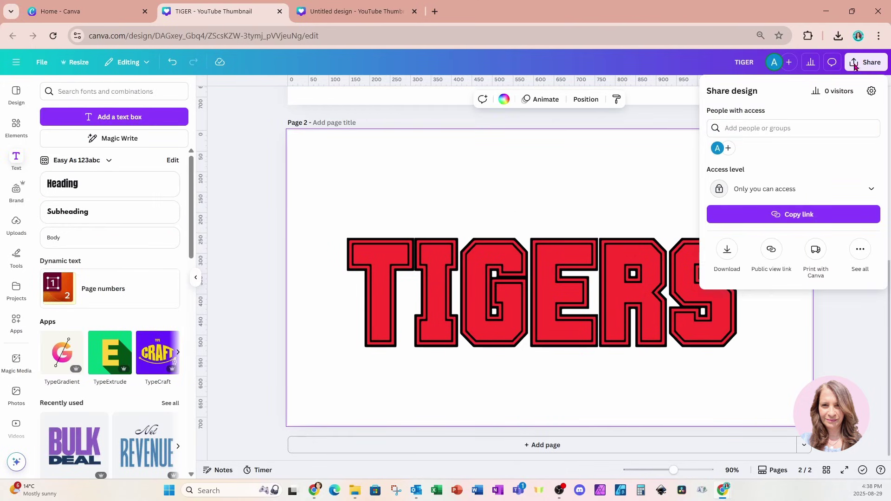
left_click(728, 251)
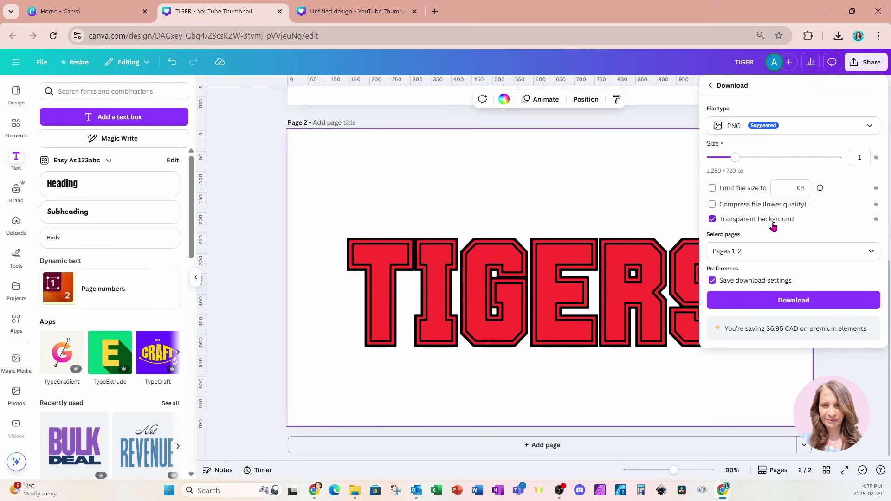
left_click(763, 301)
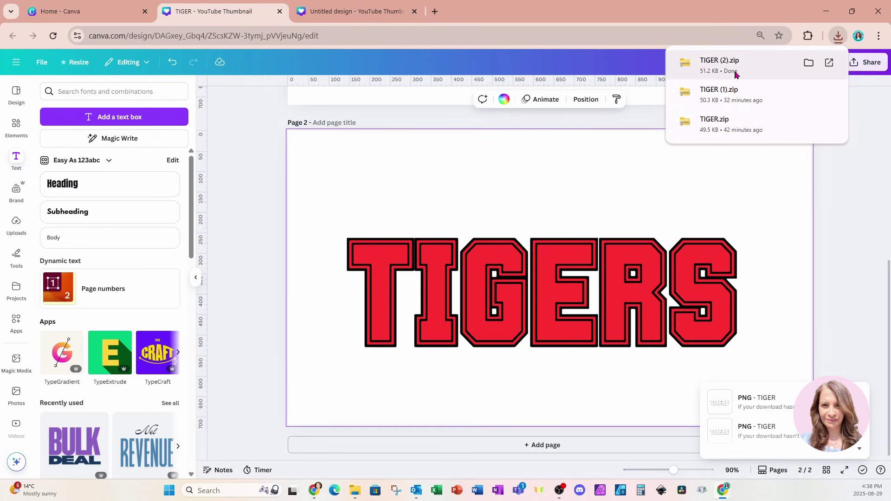
left_click(567, 447)
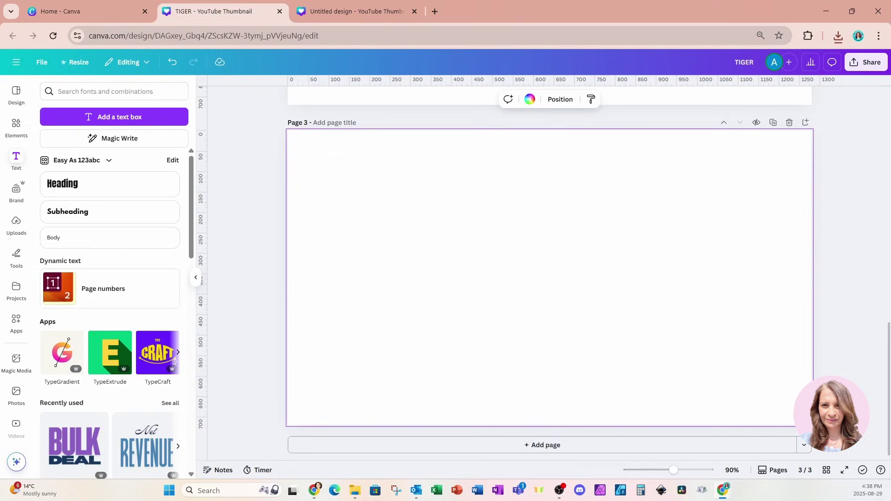
- Place both downloaded TIGERS PNGs on page 3, red above-left of the white outlined one
key("super+e")
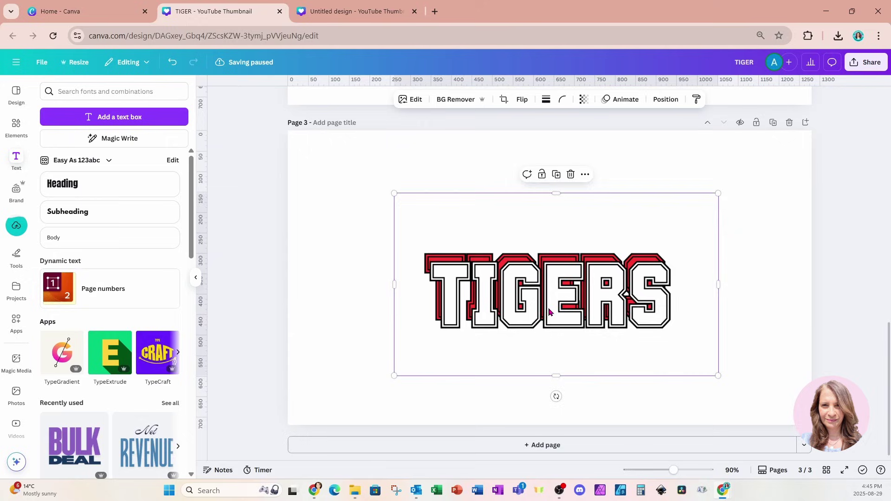
left_click_drag(549, 312, 617, 328)
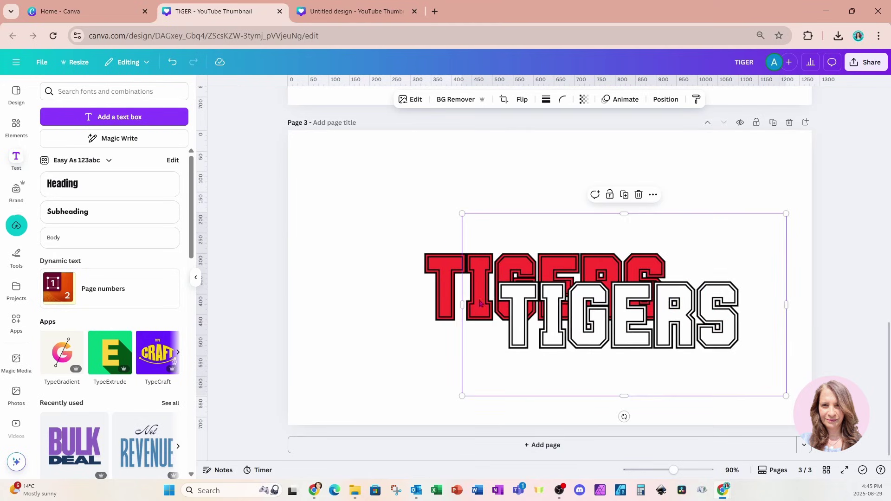
left_click_drag(437, 302, 360, 230)
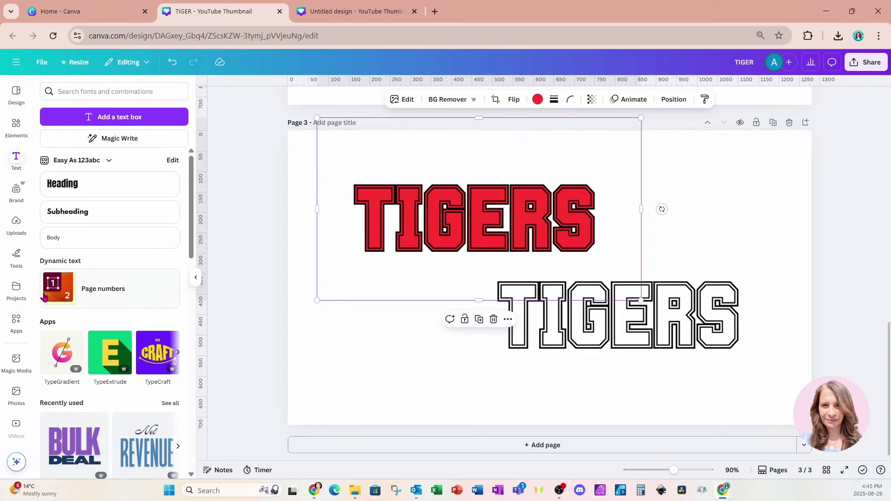
- Find the Skew Image app by searching 'SKE' and launch it
left_click(17, 323)
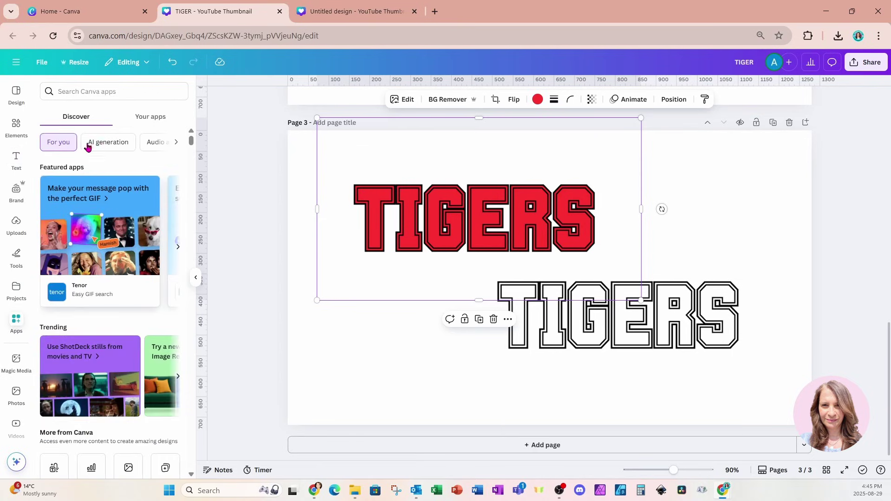
left_click(122, 92)
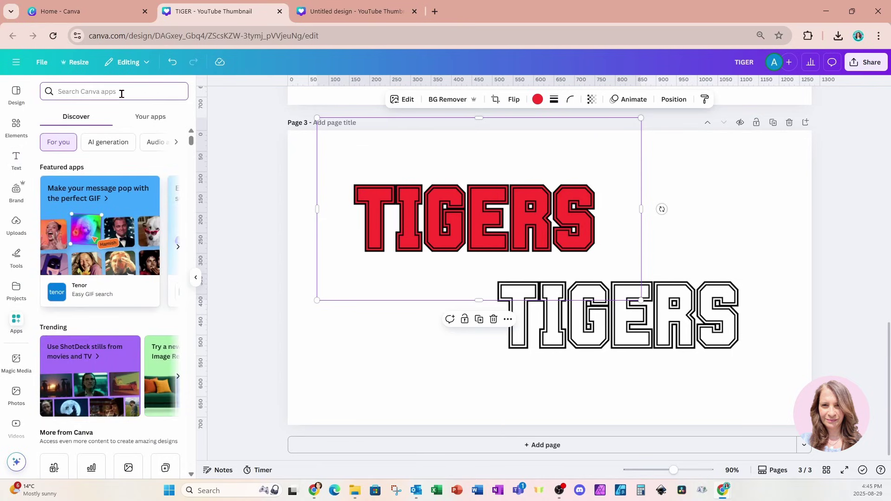
type("SKEW")
key("Return")
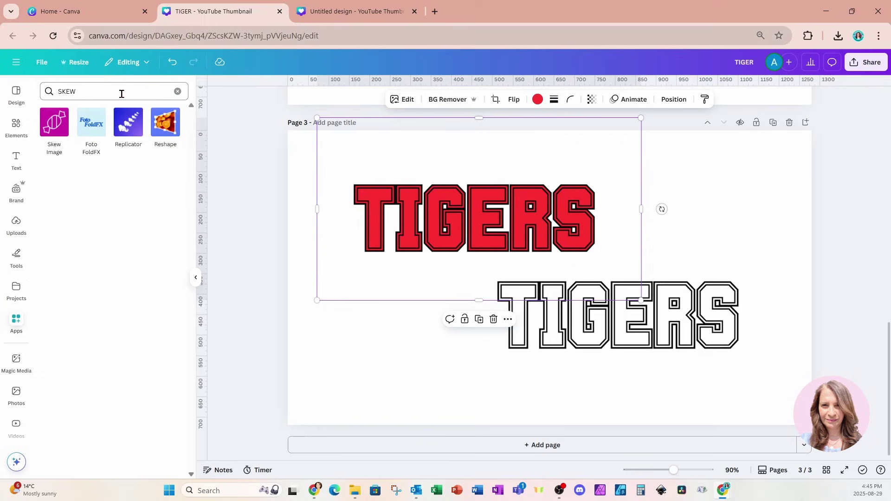
left_click(55, 124)
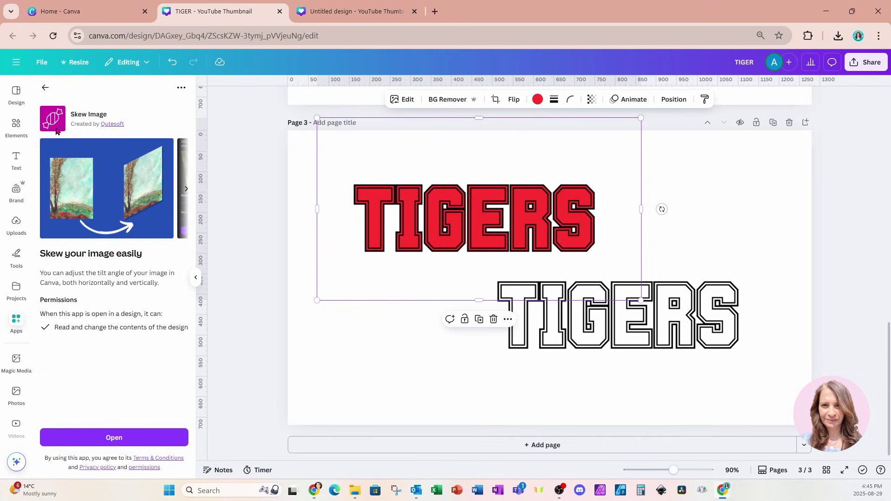
left_click(56, 443)
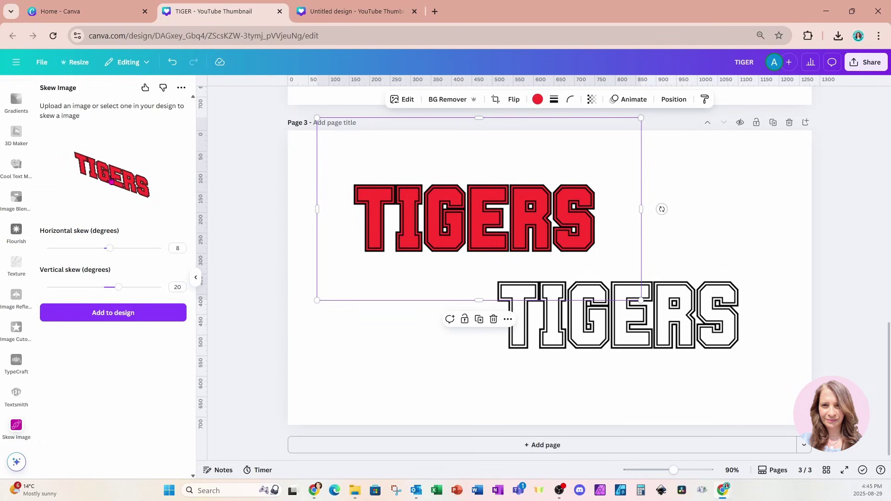
- Skew the red TIGERS to vertical 18° and add the result to the design
double_click(181, 287)
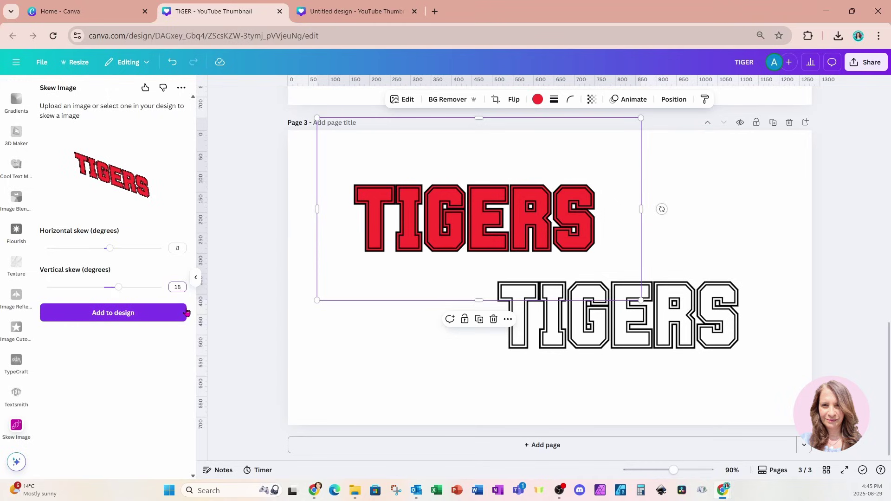
left_click(189, 305)
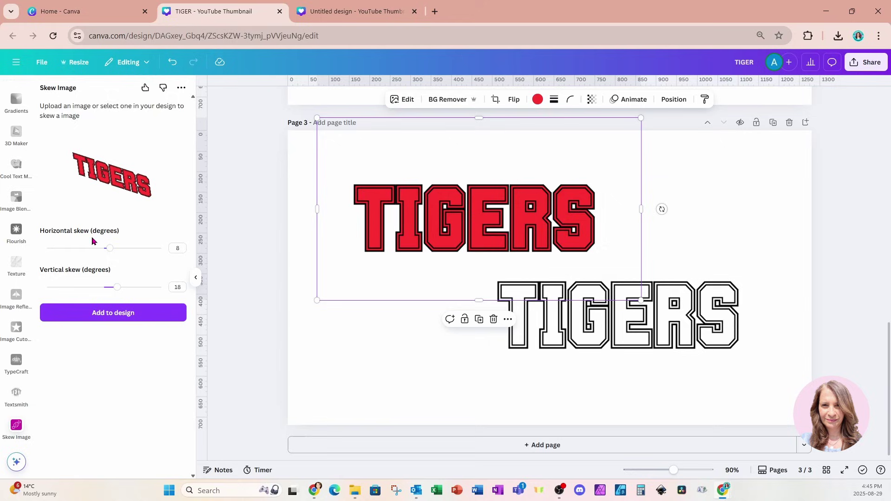
left_click(89, 317)
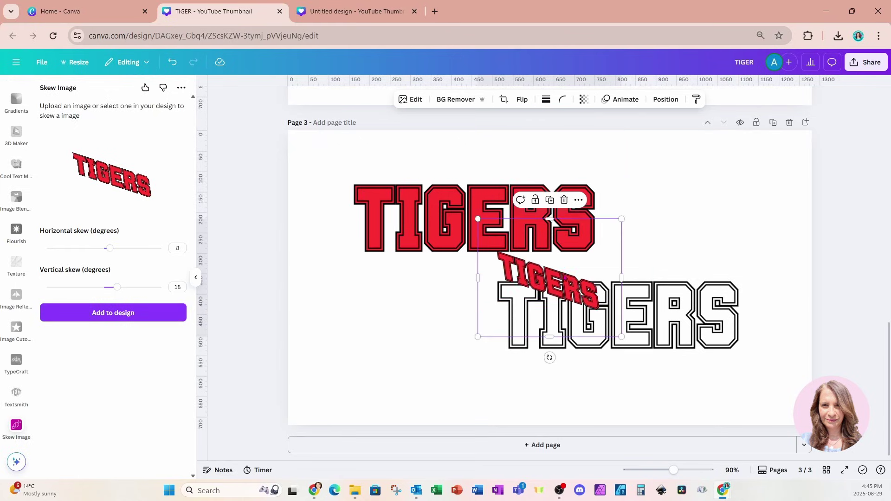
- Move the skewed red TIGERS lower left and overlay an outline copy skewed −18° vertically
left_click_drag(565, 296, 412, 336)
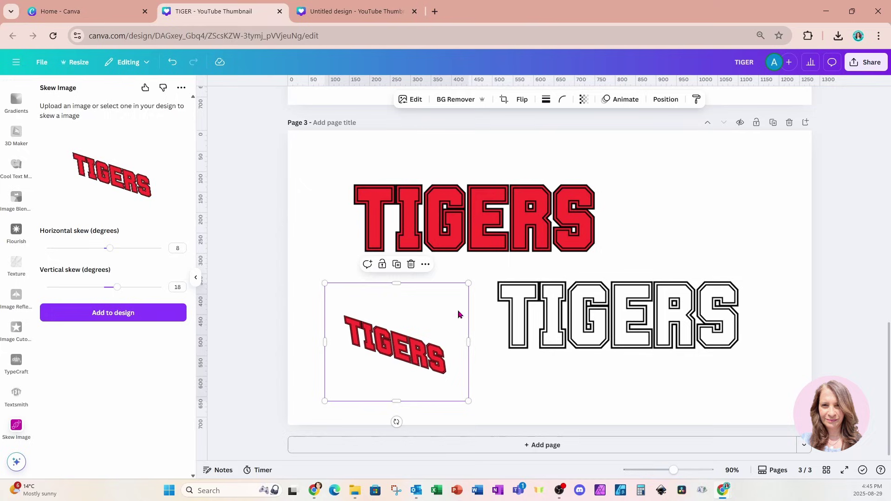
left_click(652, 324)
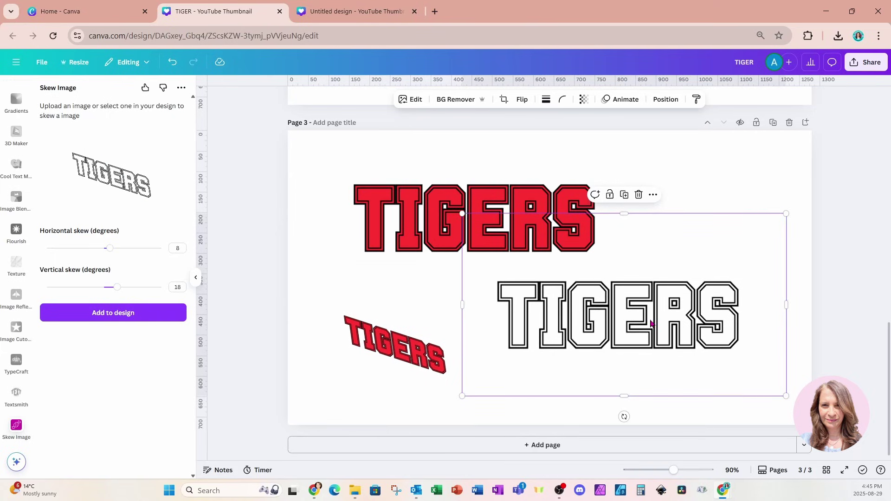
left_click(179, 287)
double_click(177, 287)
type("-")
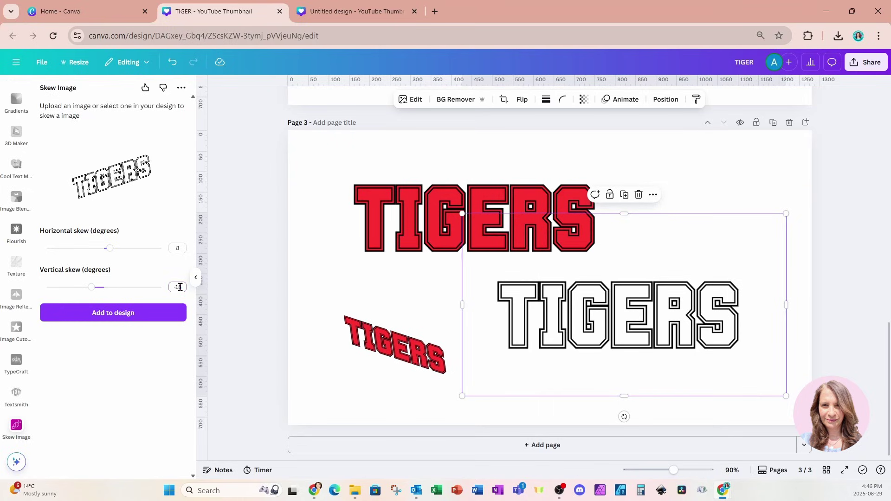
left_click(74, 314)
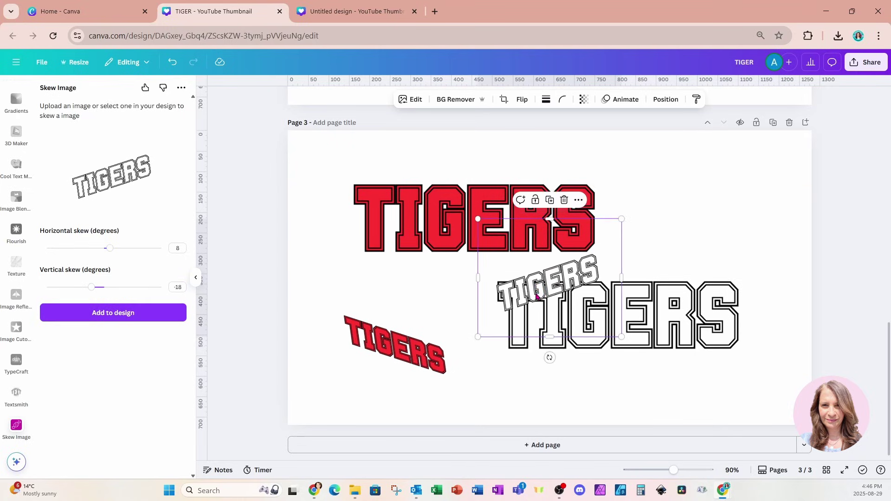
left_click_drag(537, 297, 384, 351)
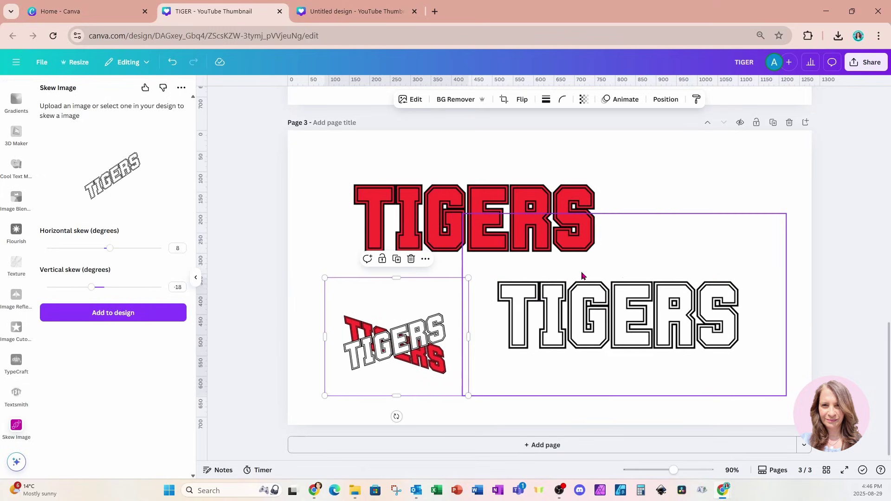
- Duplicate the page as Page 4, delete both straight TIGERS images, and select the skewed pair
left_click(773, 124)
left_click(710, 297)
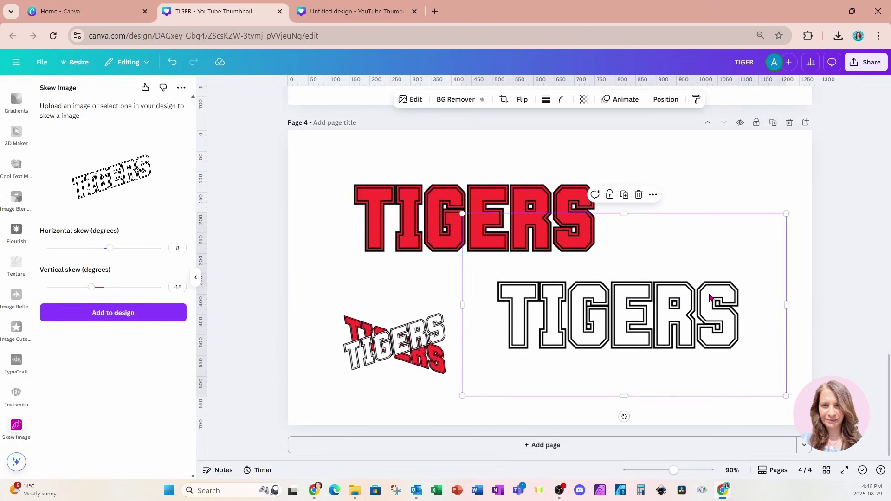
key("Delete")
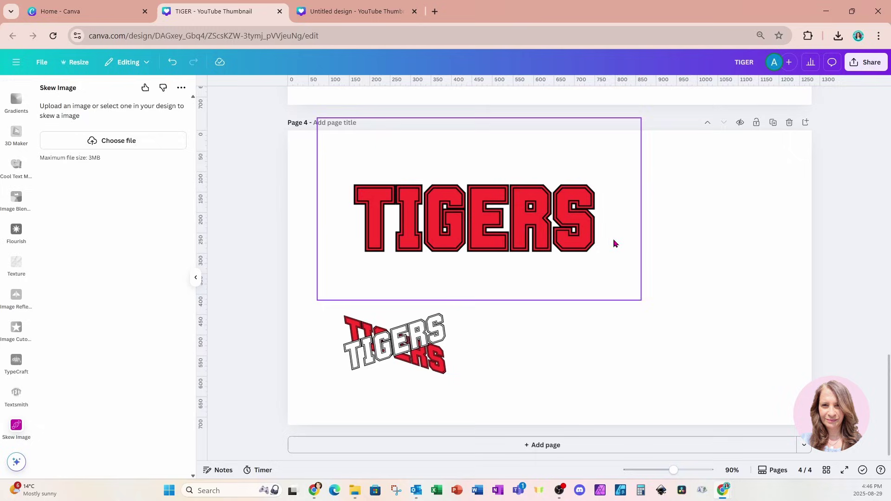
left_click(594, 233)
key("Delete")
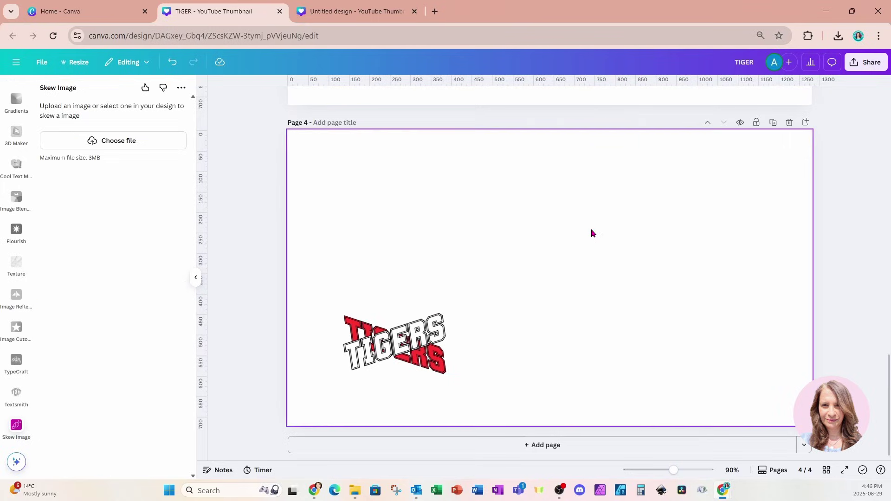
left_click(197, 277)
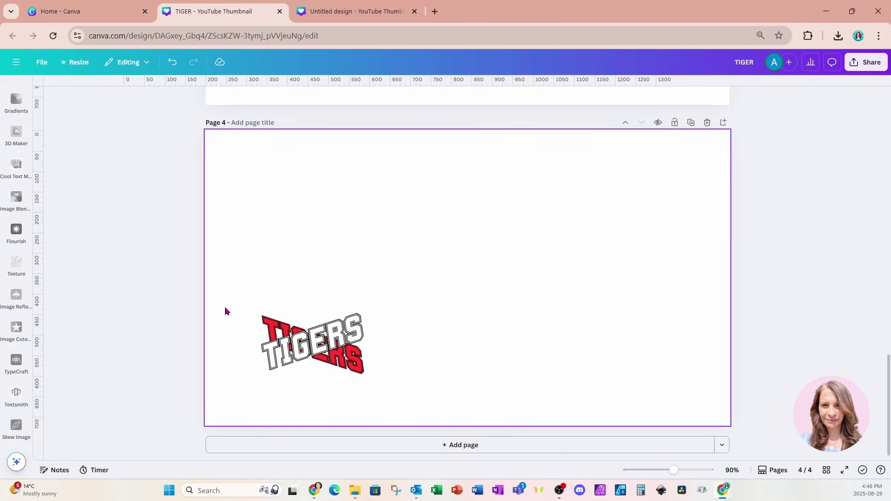
left_click_drag(225, 311, 374, 372)
- Move the logo toward centre and crop one image's empty top and bottom margins
left_click_drag(319, 364, 458, 339)
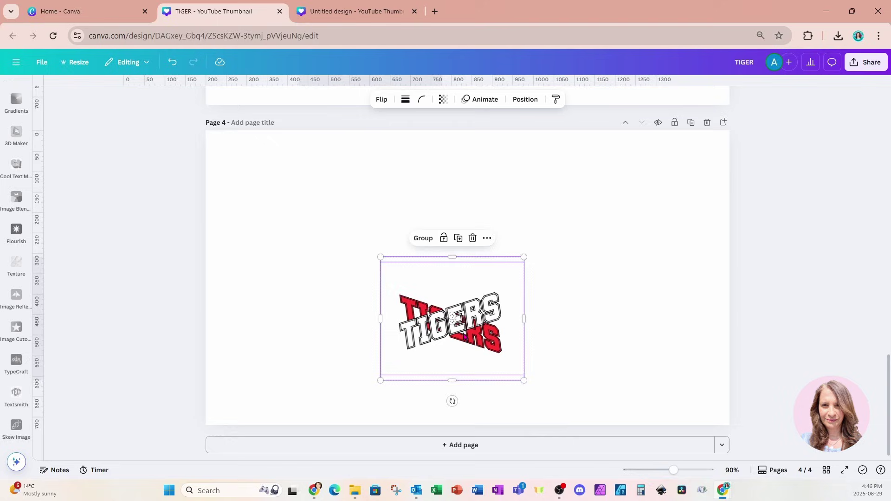
left_click(494, 314)
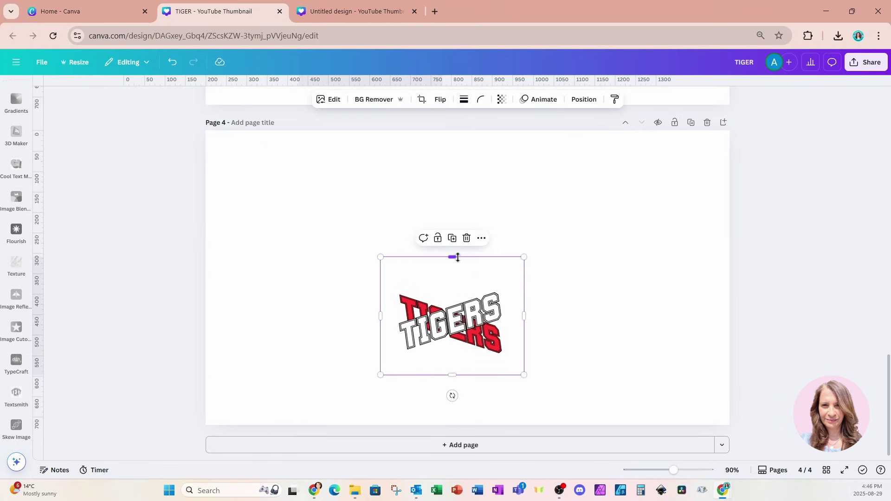
left_click_drag(453, 258, 454, 285)
left_click_drag(453, 375, 453, 359)
key("ctrl+z")
key("ctrl+z")
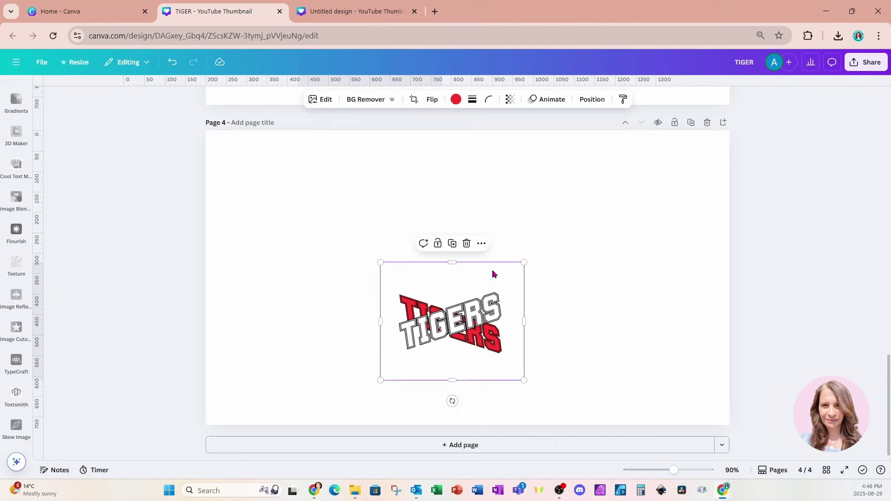
left_click_drag(454, 260, 454, 285)
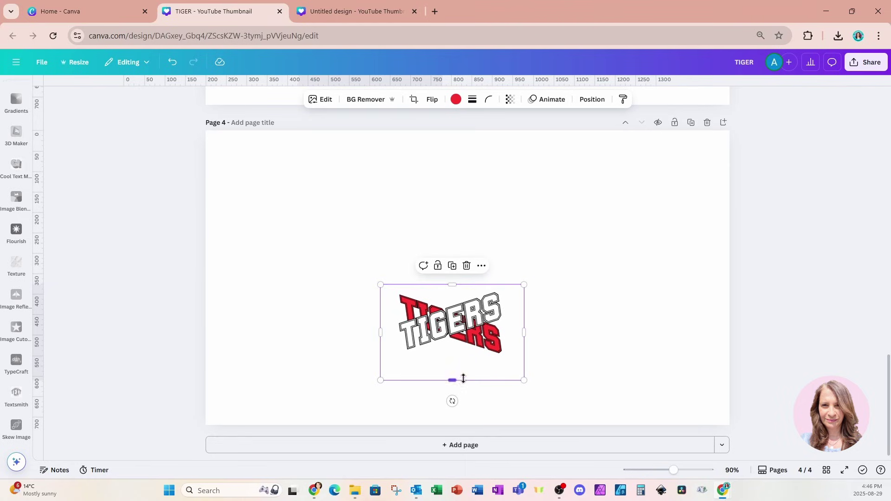
left_click_drag(452, 381, 452, 362)
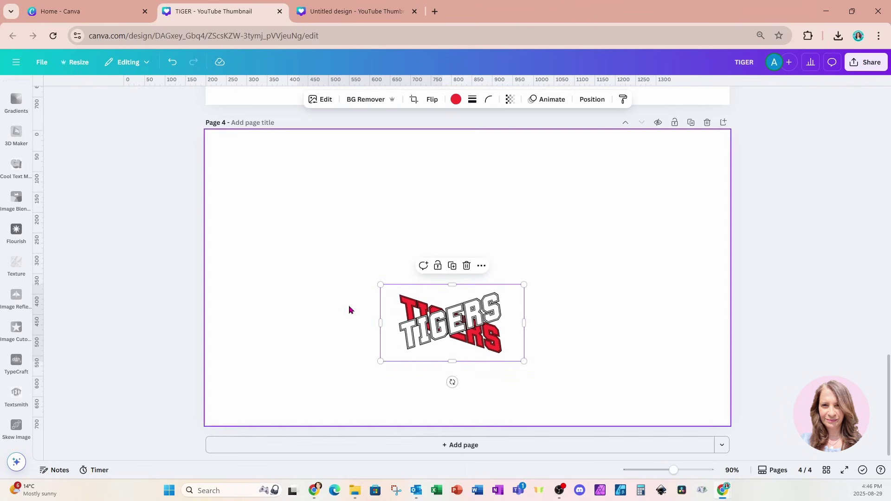
- Enlarge both skewed TIGERS images together and centre the logo horizontally on Page 4
left_click_drag(345, 303, 657, 375)
left_click_drag(524, 284, 695, 194)
left_click_drag(605, 288, 588, 294)
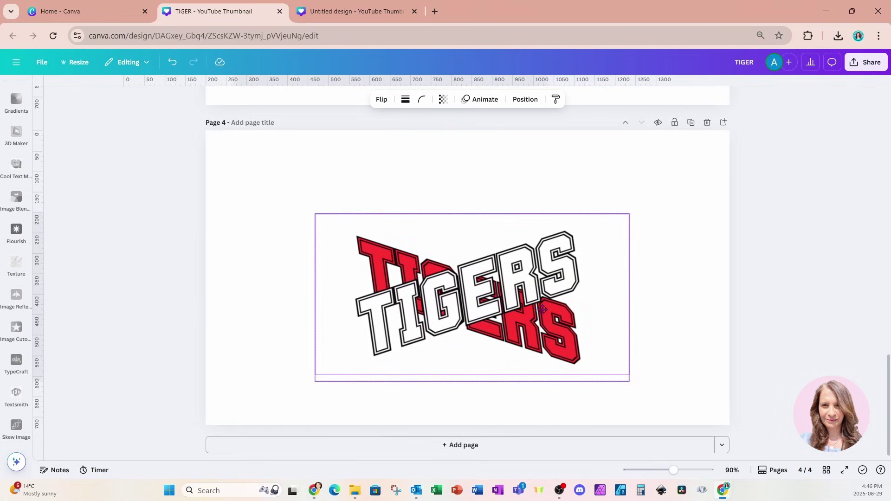
left_click_drag(544, 310, 541, 274)
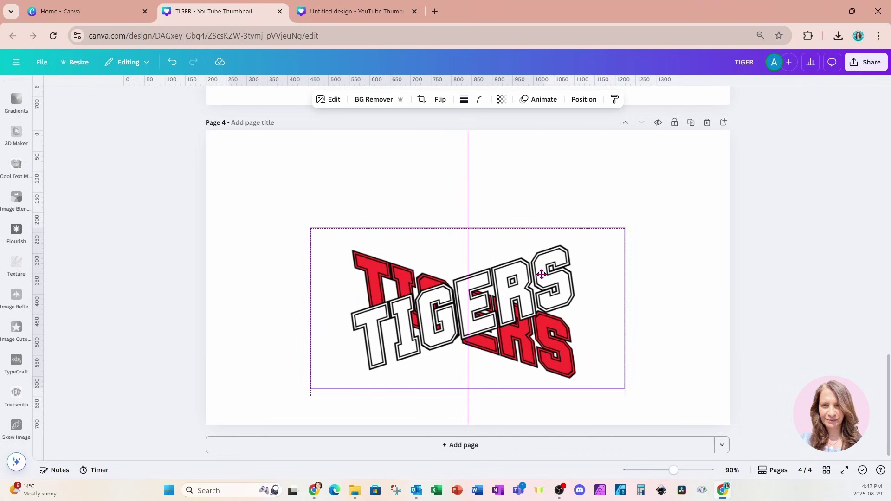
- Duplicate the outline TIGERS image and align the copy over the original
left_click_drag(542, 275, 541, 275)
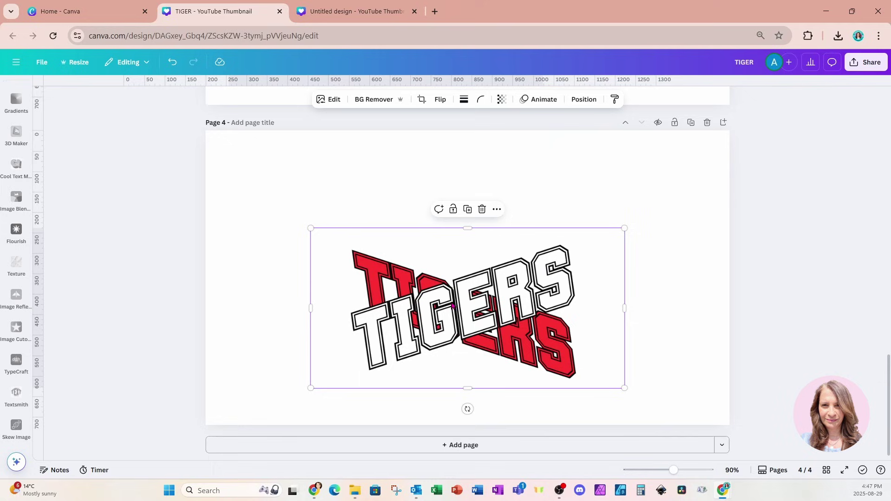
left_click(467, 210)
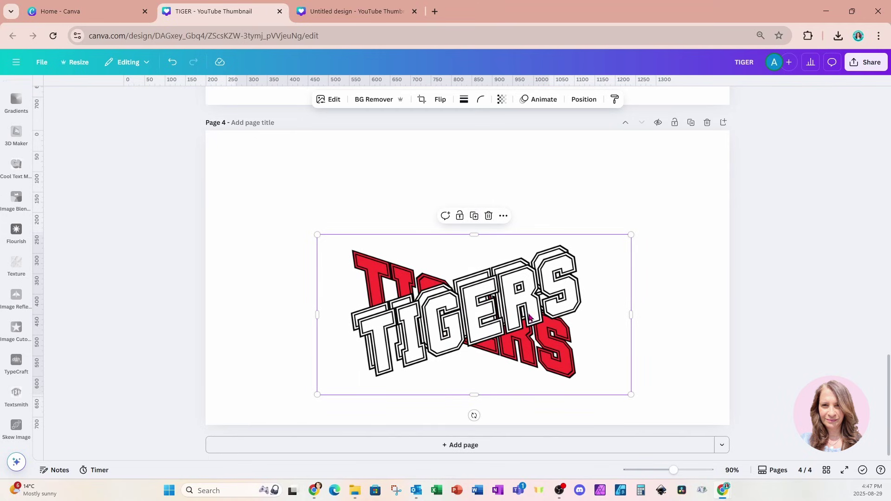
left_click_drag(523, 310, 517, 301)
- Reorder layers and crop the top white TIGERS copy down to its TIG letters
left_click(586, 100)
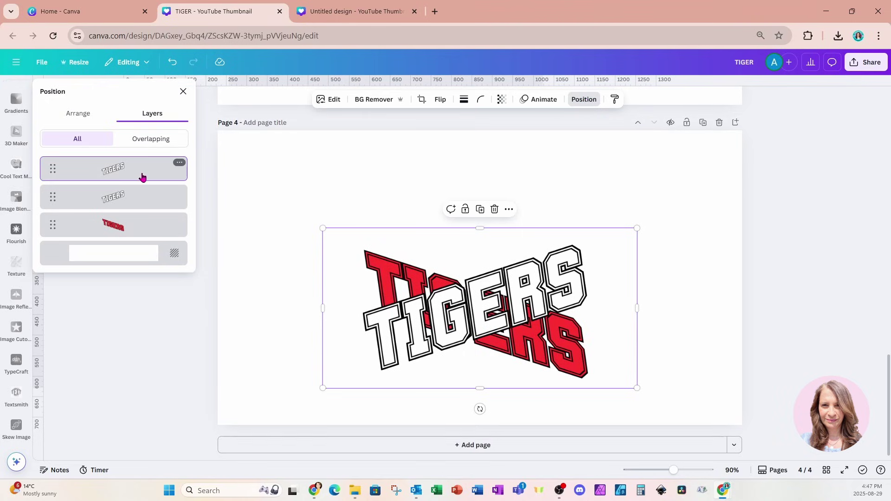
left_click_drag(130, 173, 119, 234)
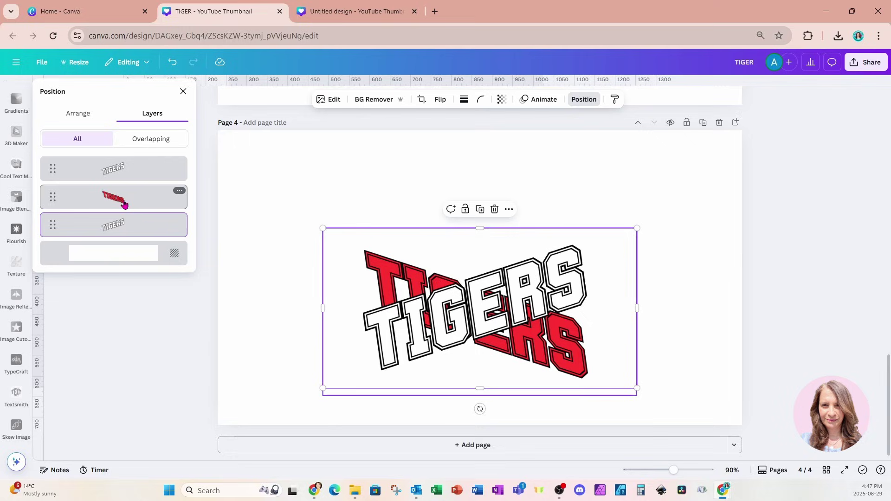
left_click(126, 176)
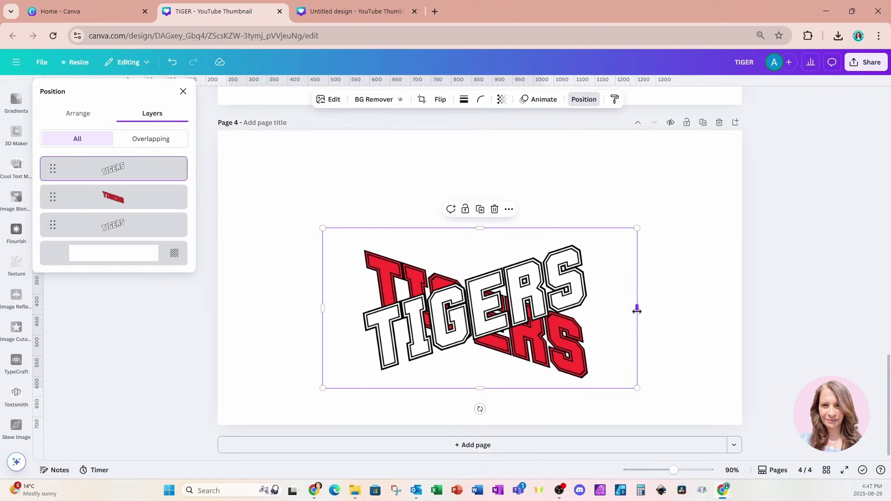
left_click_drag(637, 311, 463, 312)
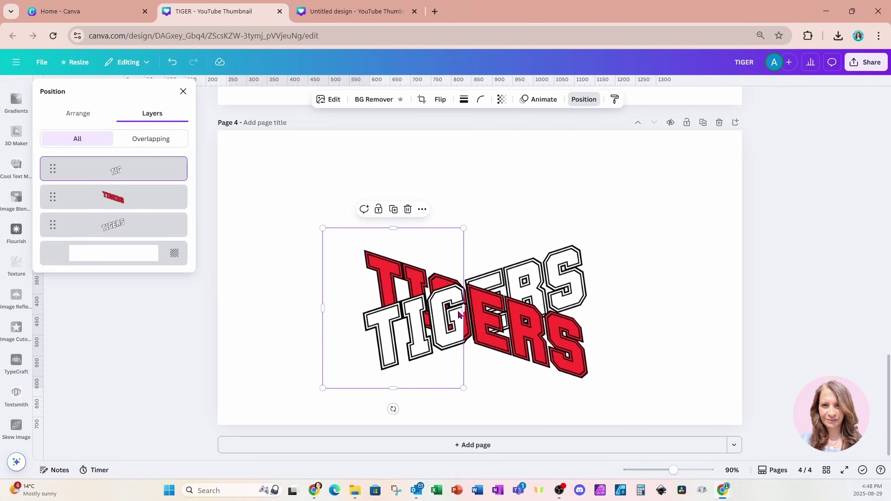
- In BG Remover, restore solid white fill inside the TIG letters with a size-63 brush
left_click(371, 100)
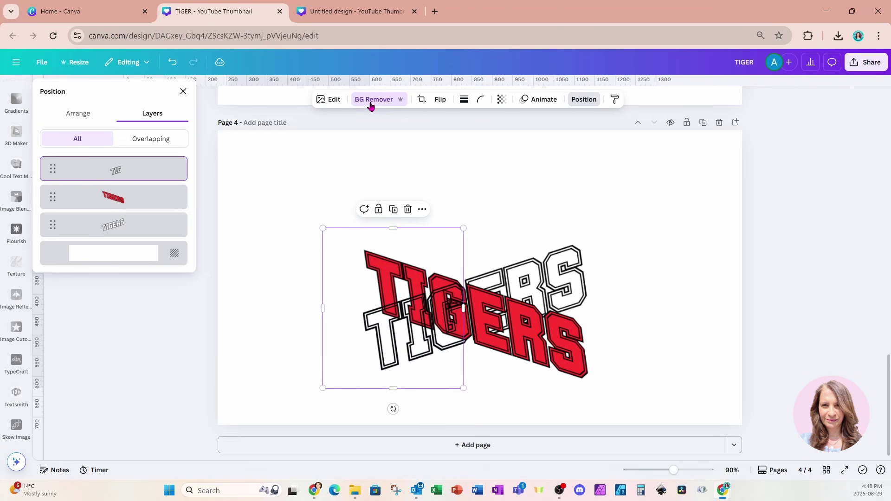
left_click(372, 100)
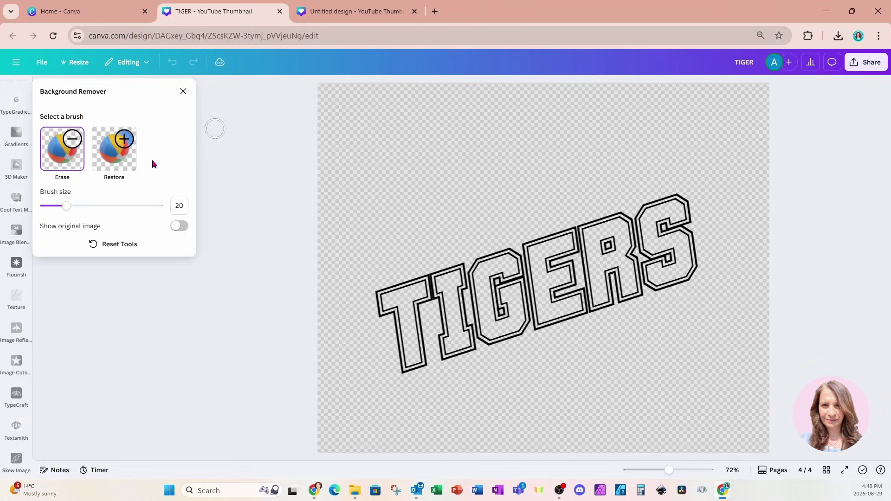
left_click(119, 161)
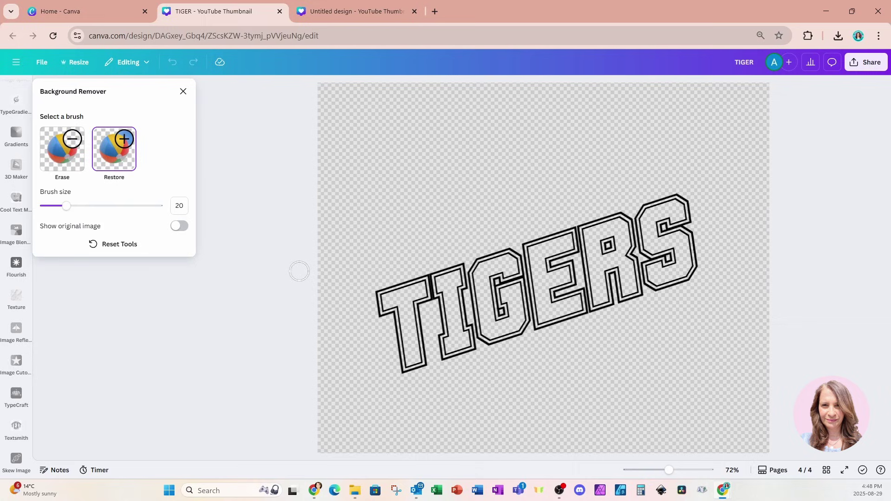
left_click_drag(66, 206, 116, 206)
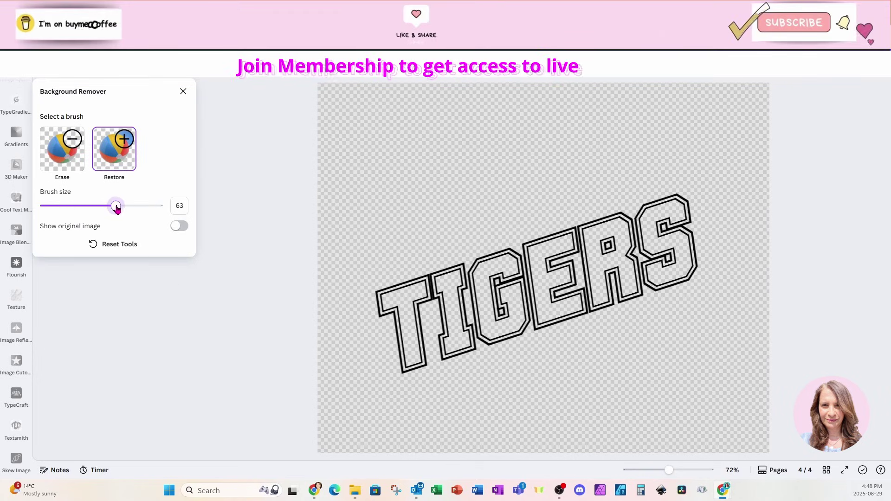
mouse_move(371, 302)
left_mouse_down()
mouse_move(494, 260)
mouse_move(501, 320)
mouse_move(460, 302)
mouse_move(458, 336)
mouse_move(403, 328)
left_mouse_up()
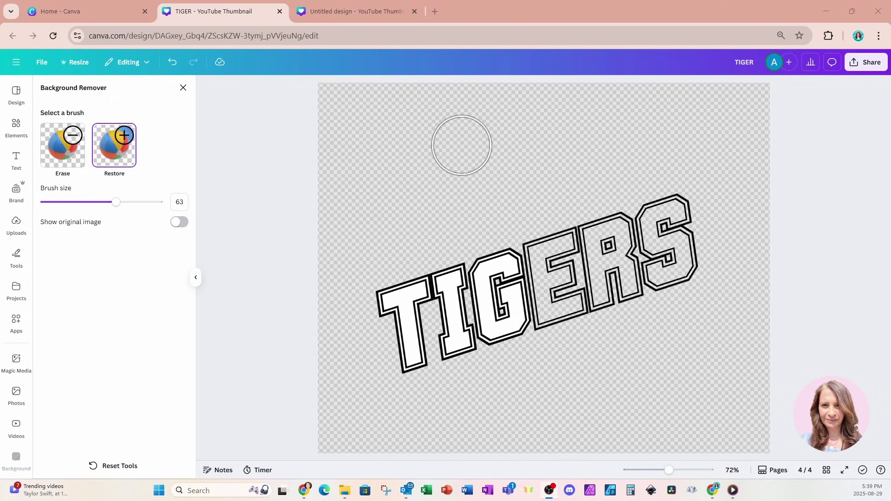
- Erase the leftover ERS letters from the white copy, then reset the brush to size 20
left_click(70, 150)
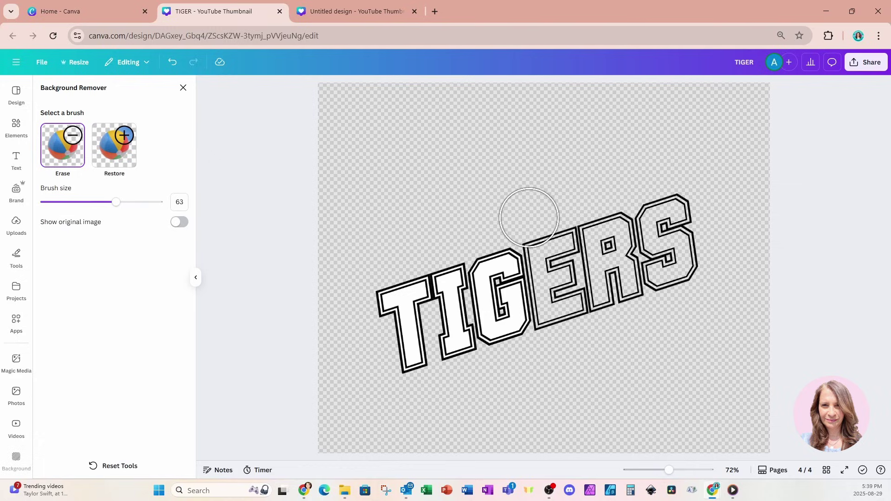
mouse_move(541, 221)
left_mouse_down()
mouse_move(682, 214)
mouse_move(685, 247)
mouse_move(619, 273)
mouse_move(657, 277)
mouse_move(594, 273)
mouse_move(574, 248)
mouse_move(551, 241)
mouse_move(597, 297)
mouse_move(564, 318)
left_mouse_up()
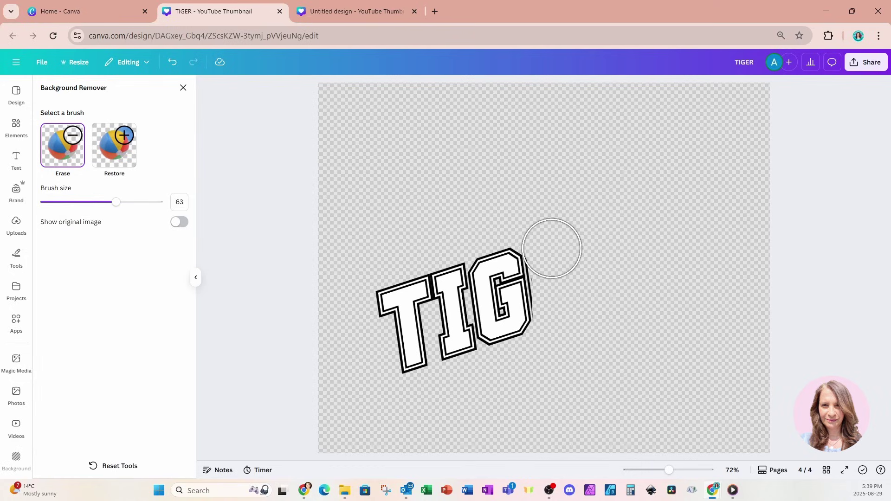
left_click_drag(116, 202, 67, 202)
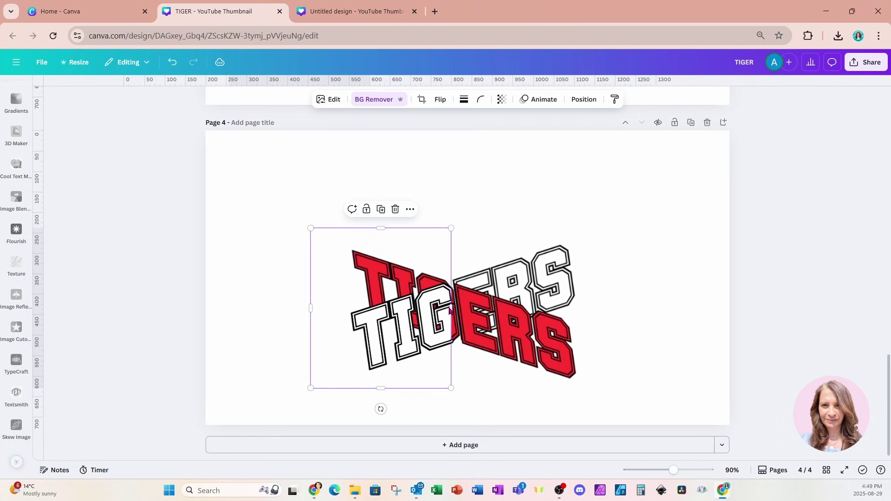
- Widen the trimmed copy's box slightly, then add the tiger head from recently used elements
left_click_drag(451, 309, 461, 308)
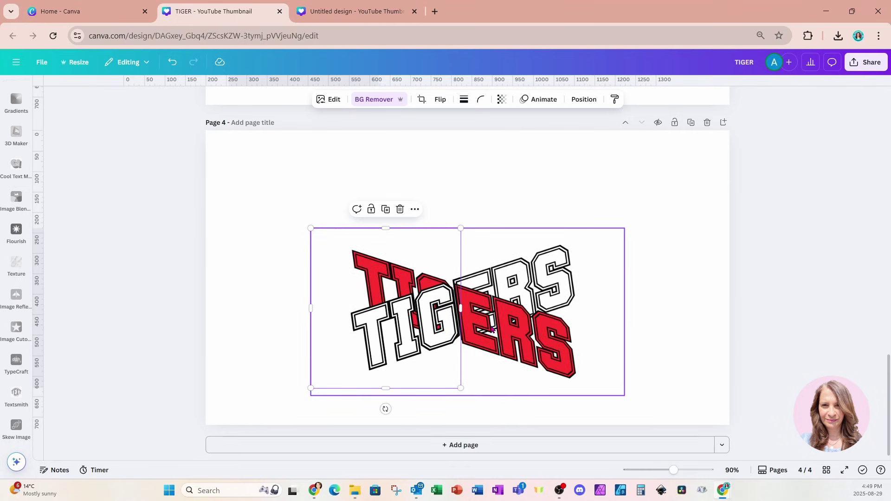
left_click(282, 251)
scroll(14, 179, "up", 5)
scroll(14, 179, "up", 10)
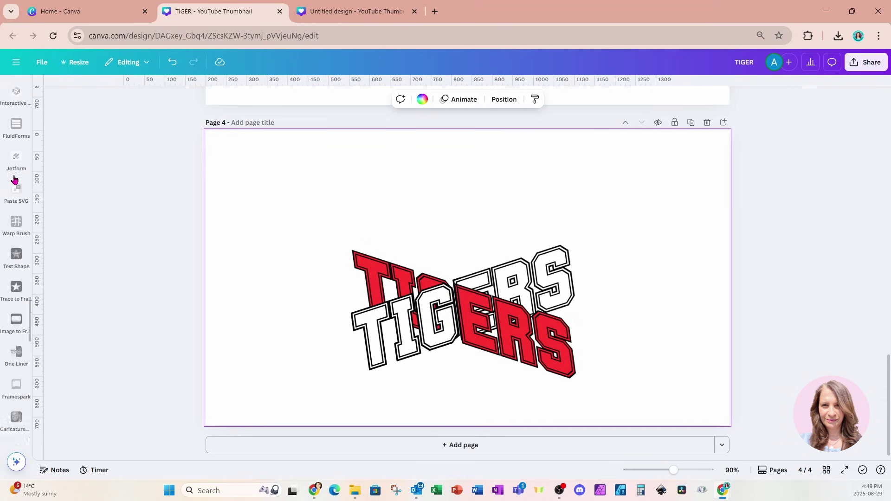
scroll(14, 180, "up", 5)
left_click(14, 180)
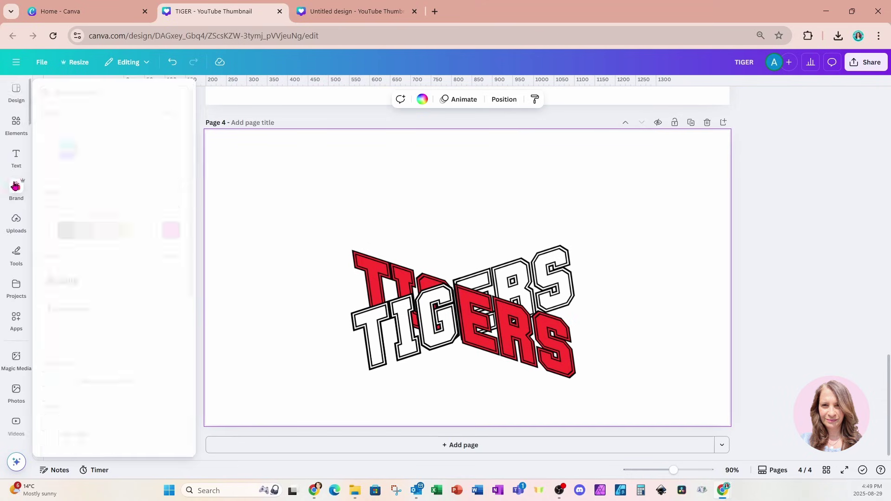
left_click(16, 126)
left_click(50, 140)
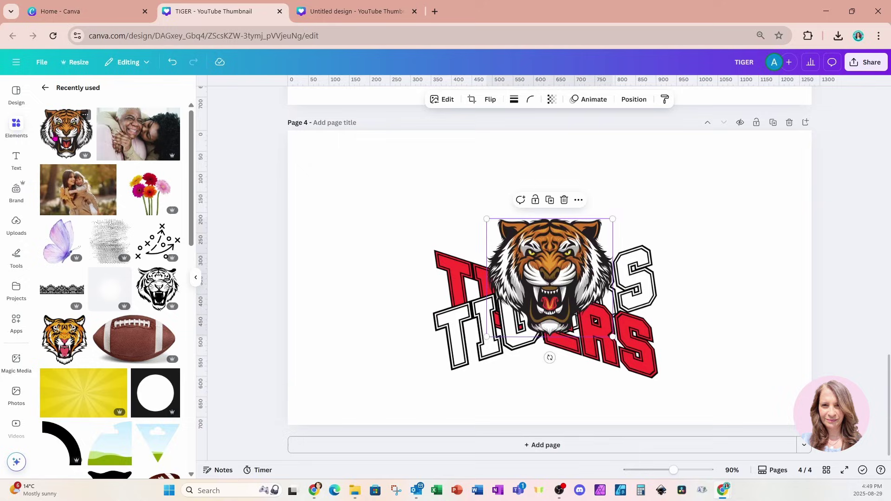
- Layer the tiger head beneath the TIGERS lettering and enlarge it so it rises above the text
left_click(634, 99)
left_click_drag(146, 165, 140, 271)
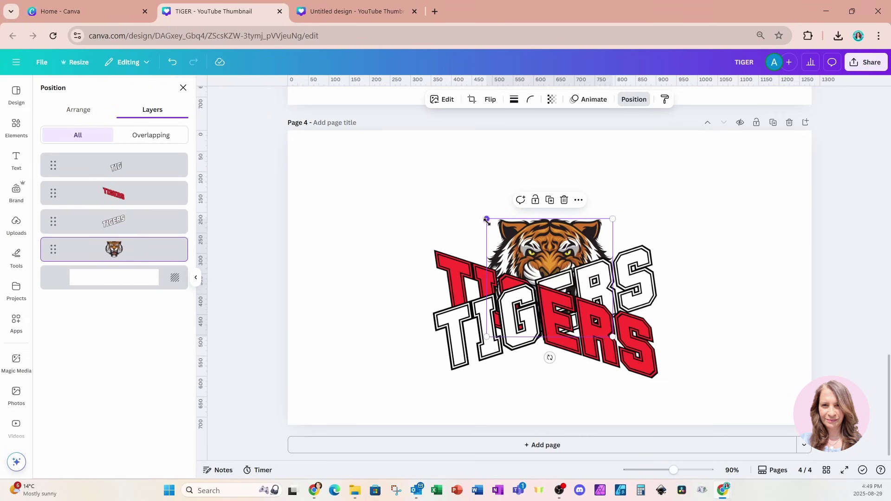
left_click_drag(487, 219, 427, 186)
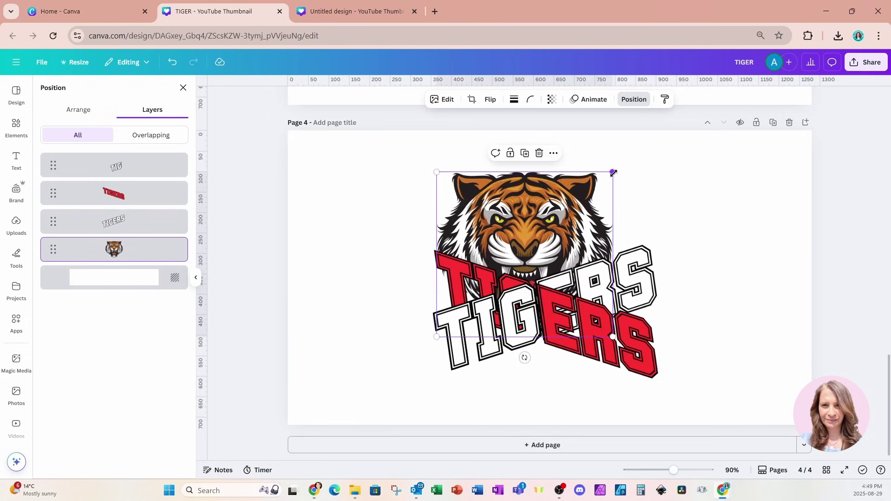
left_click_drag(614, 172, 669, 165)
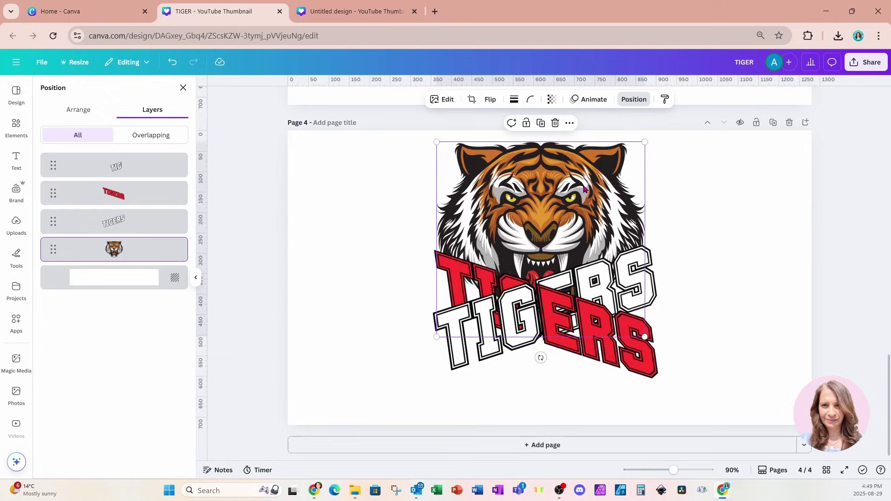
mouse_move(585, 188)
left_mouse_down()
mouse_move(581, 200)
mouse_move(572, 193)
left_mouse_up()
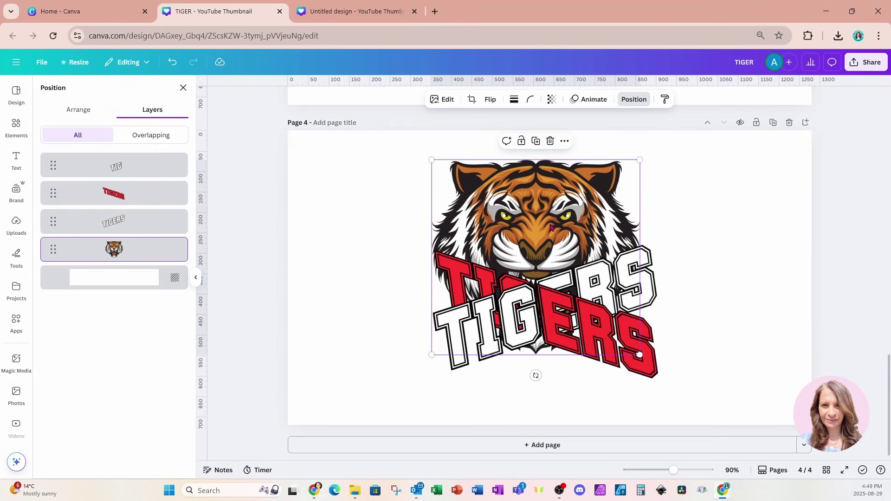
left_click_drag(564, 200, 566, 196)
- Give the tiger head a red #FF0000 Outline shadow effect
left_click(441, 98)
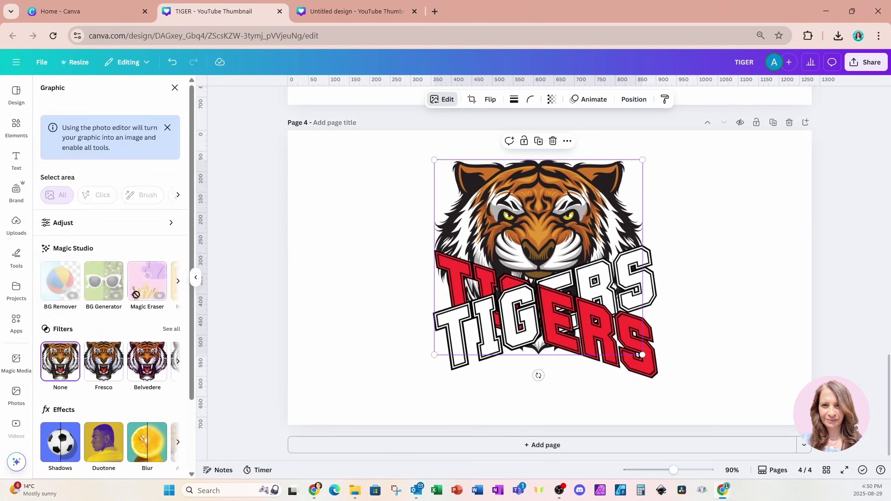
left_click(58, 458)
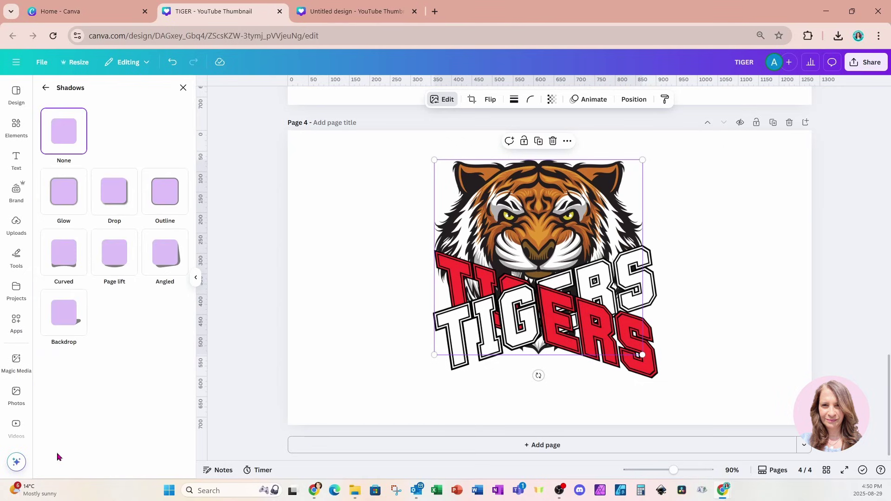
left_click(175, 190)
left_click(182, 396)
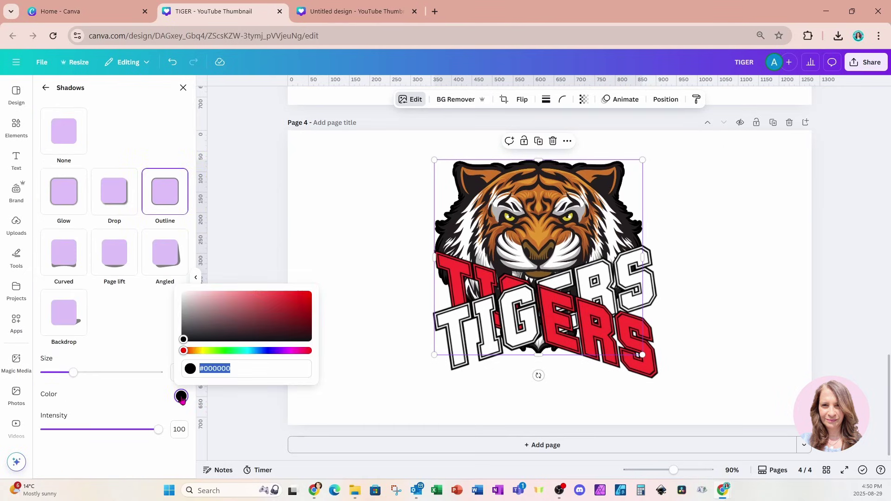
left_click_drag(185, 343, 334, 297)
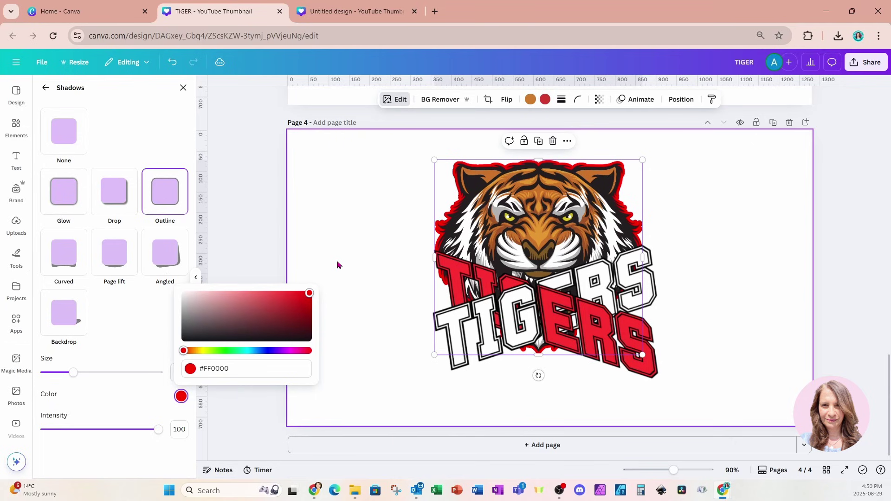
left_click(349, 219)
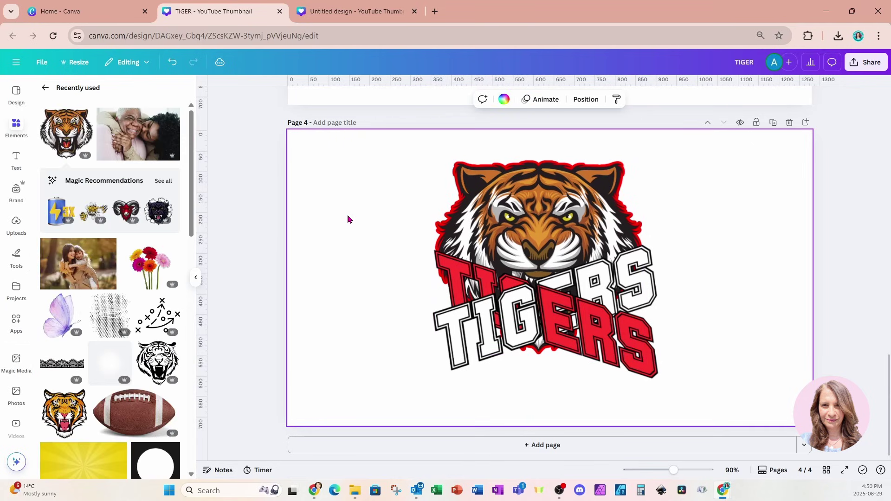
- Duplicate the red-outlined tiger, enlarge the original slightly, and place the copy over the TIGERS logo
left_click(539, 195)
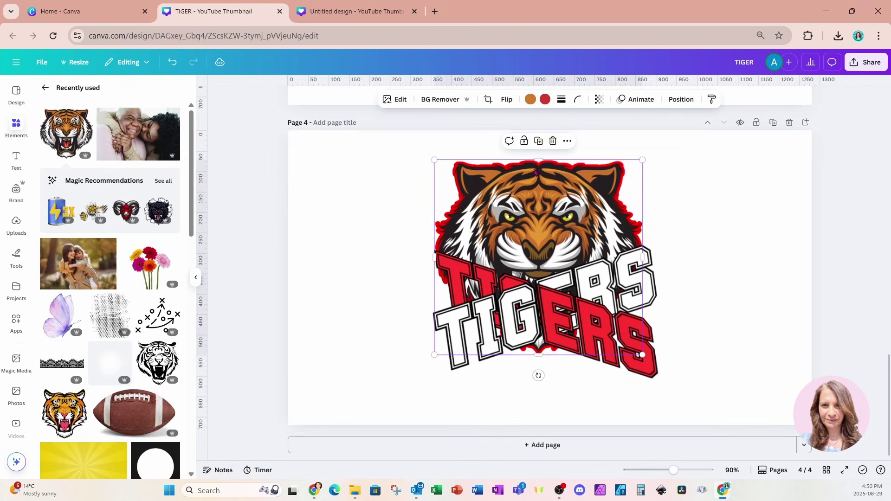
left_click(539, 141)
left_click_drag(555, 198, 786, 237)
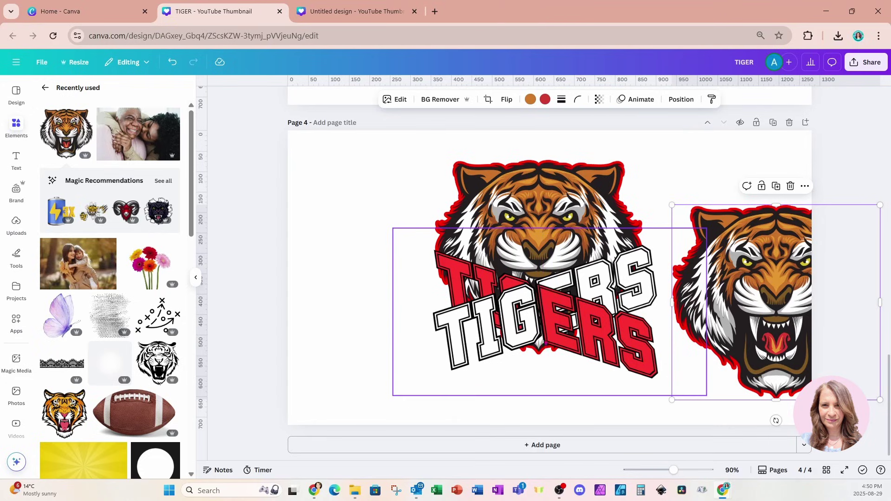
left_click(582, 184)
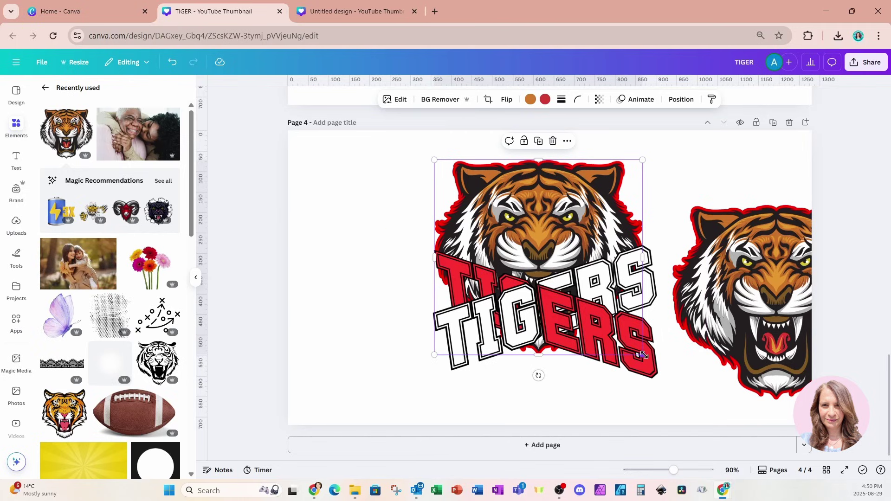
left_click_drag(644, 355, 656, 355)
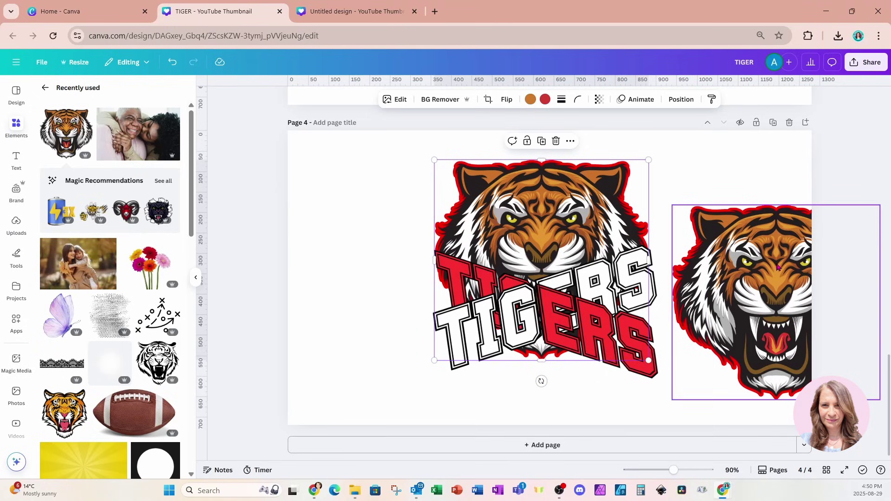
left_click_drag(779, 267, 539, 264)
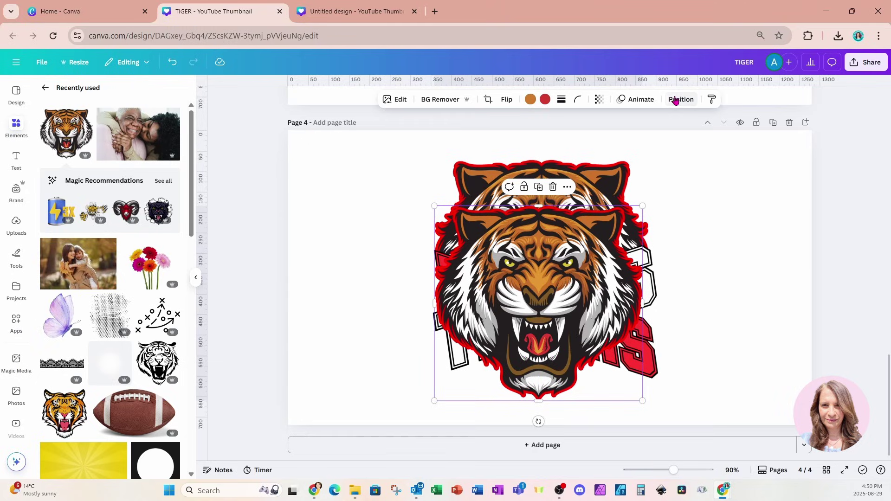
- Move the upper tiger copy beneath the TIGERS text layers
left_click(681, 100)
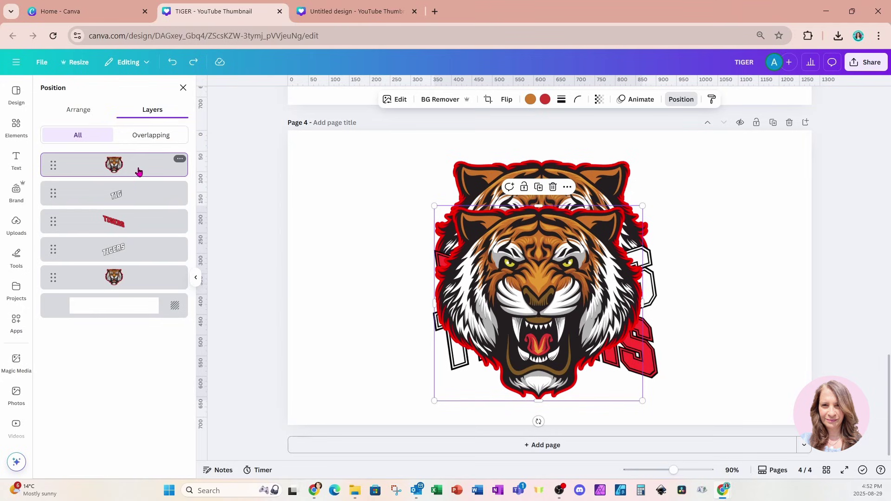
left_click_drag(138, 171, 135, 290)
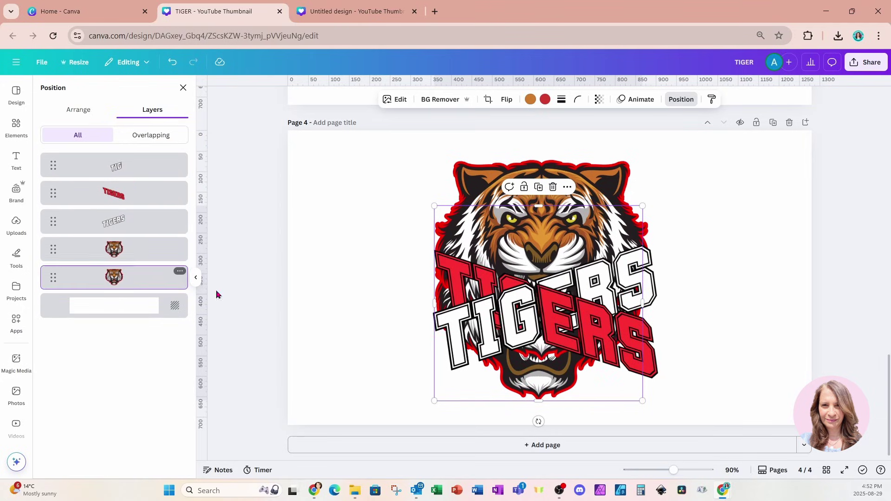
left_click(124, 255)
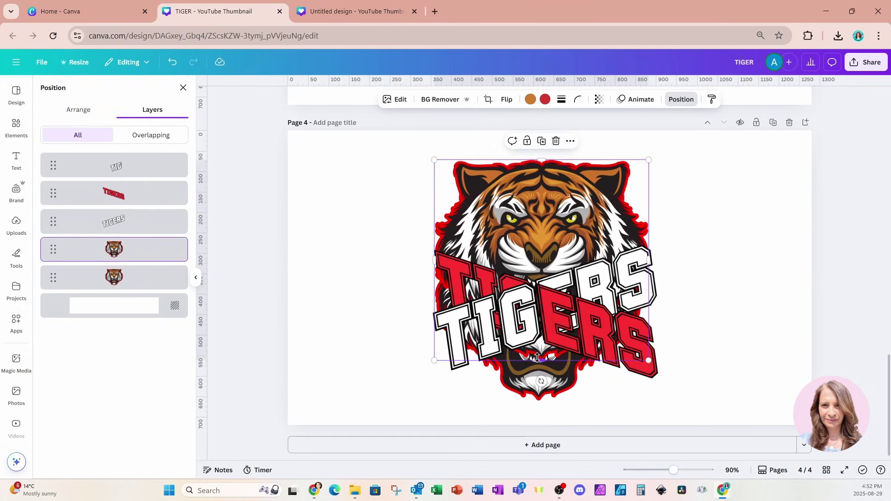
- Crop the upper tiger's bottom up to the lettering and begin shrinking the lower tiger head
left_click_drag(538, 358, 539, 329)
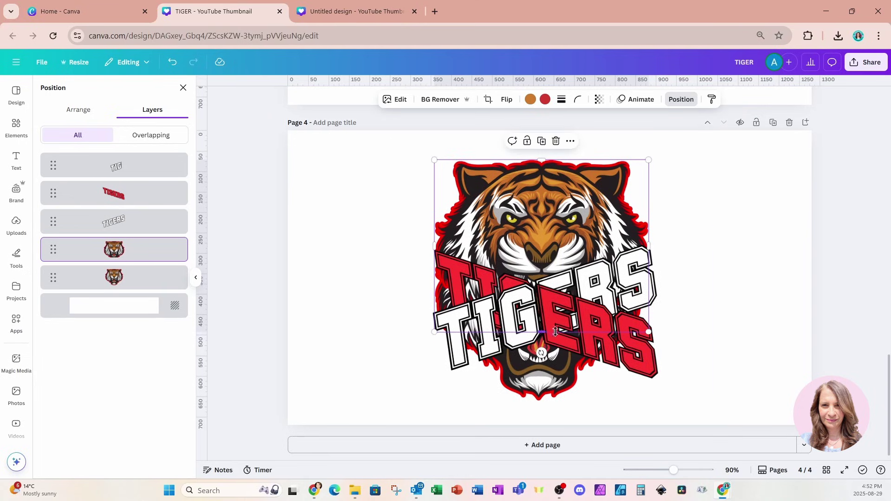
left_click(539, 371)
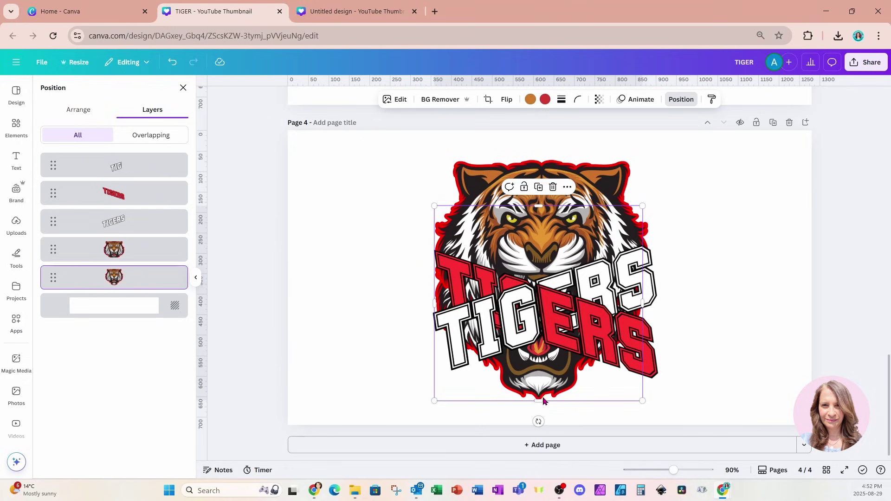
left_click_drag(544, 401, 542, 389)
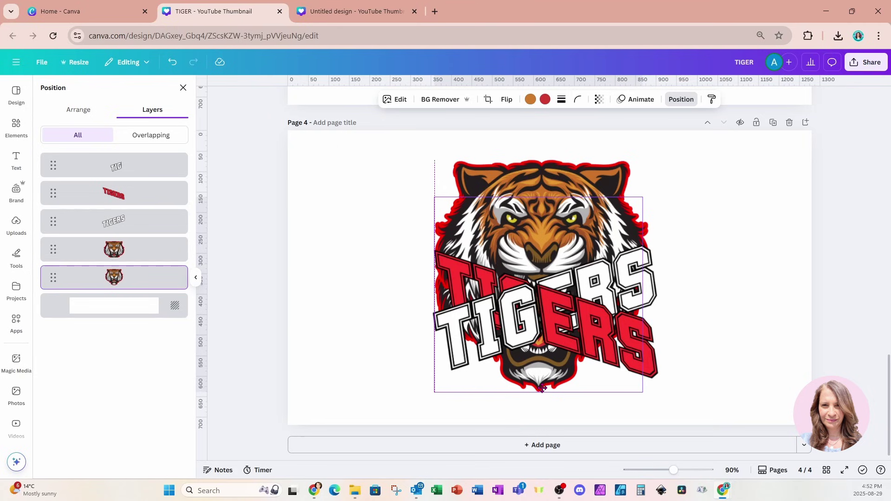
- Shrink the lower tiger head slightly and Magic Grab the tongue out of the upper tiger
left_click_drag(543, 389, 543, 390)
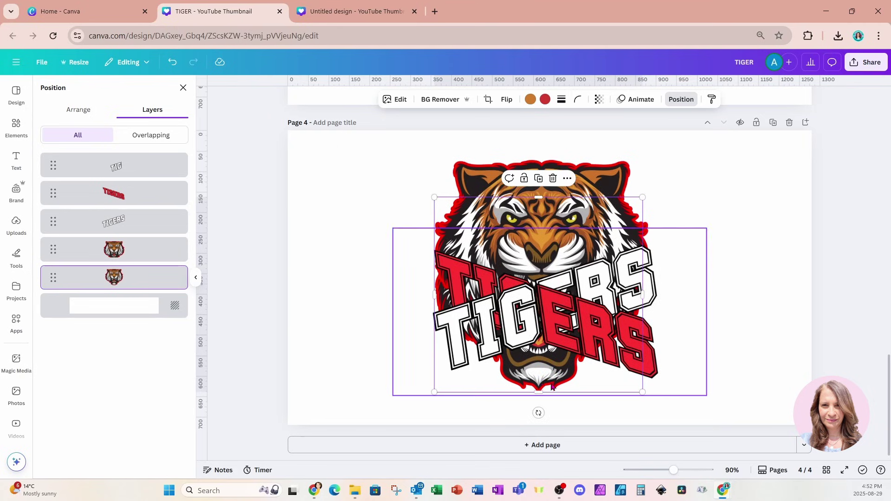
left_click(591, 188)
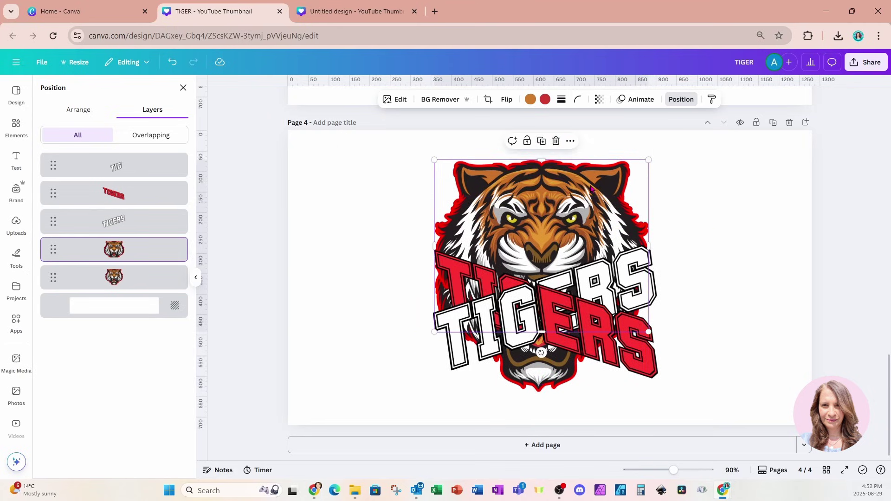
left_click(398, 99)
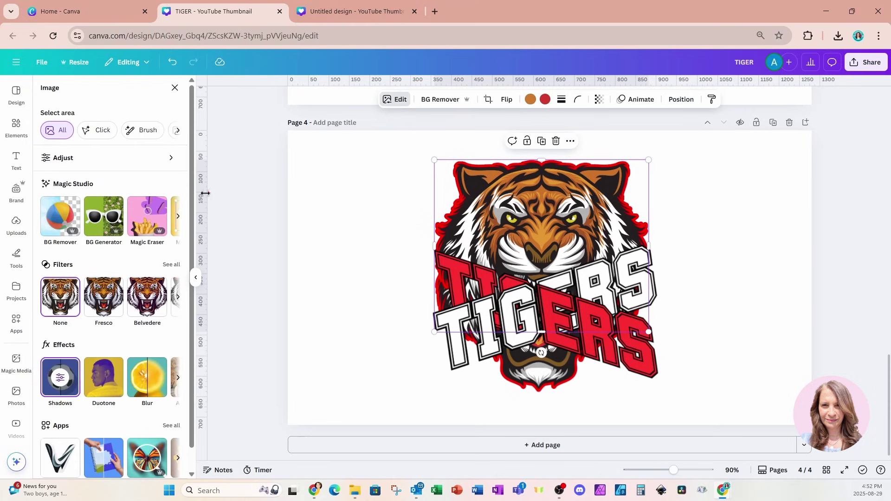
left_click(178, 218)
left_click(62, 217)
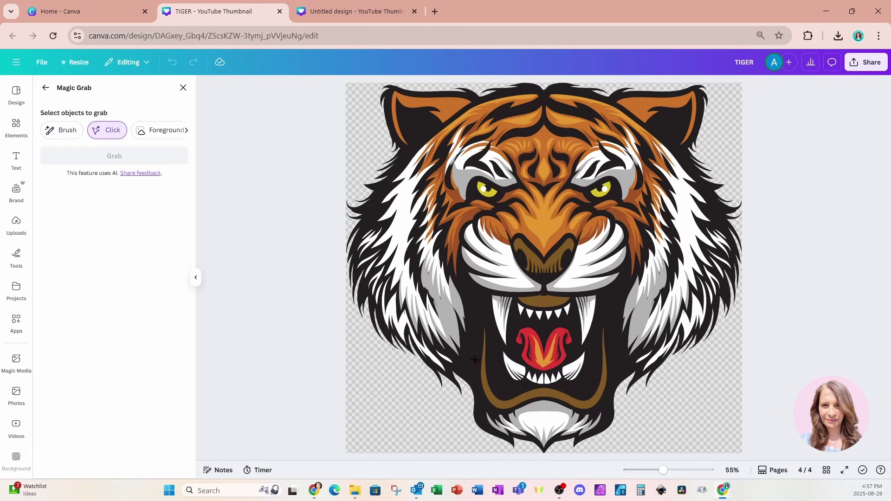
left_click(542, 360)
left_click(168, 158)
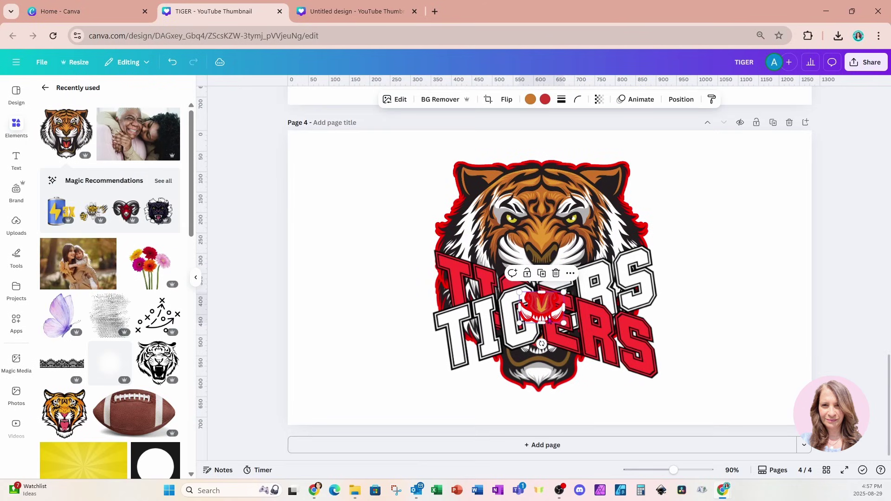
- Set the grabbed tongue into the mouth and give it a black #000000 outline at size 7
left_click_drag(549, 320, 544, 347)
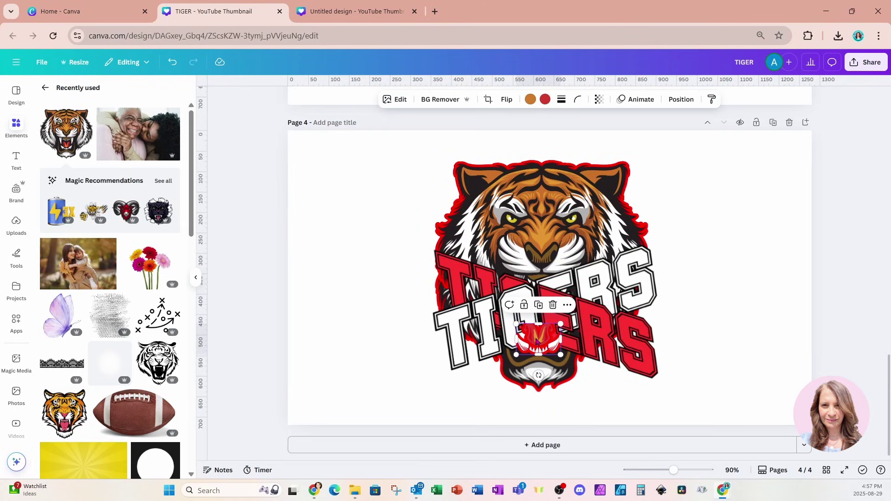
left_click(396, 100)
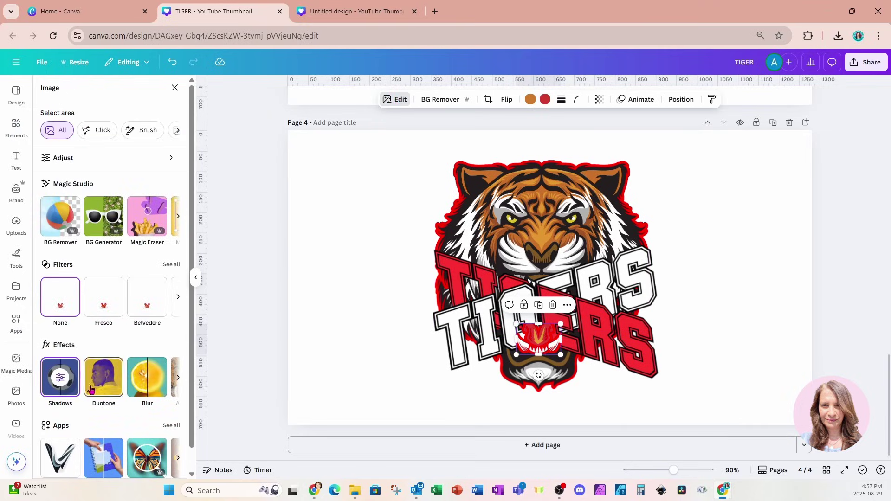
left_click(64, 388)
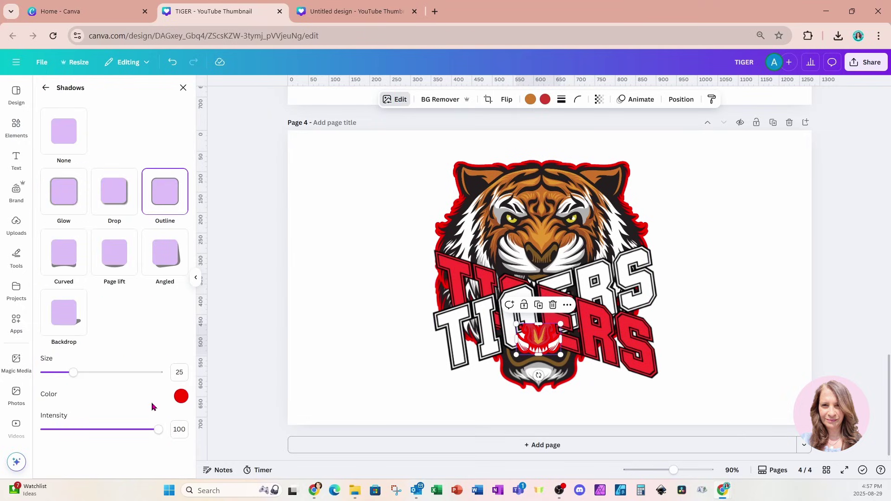
left_click(181, 396)
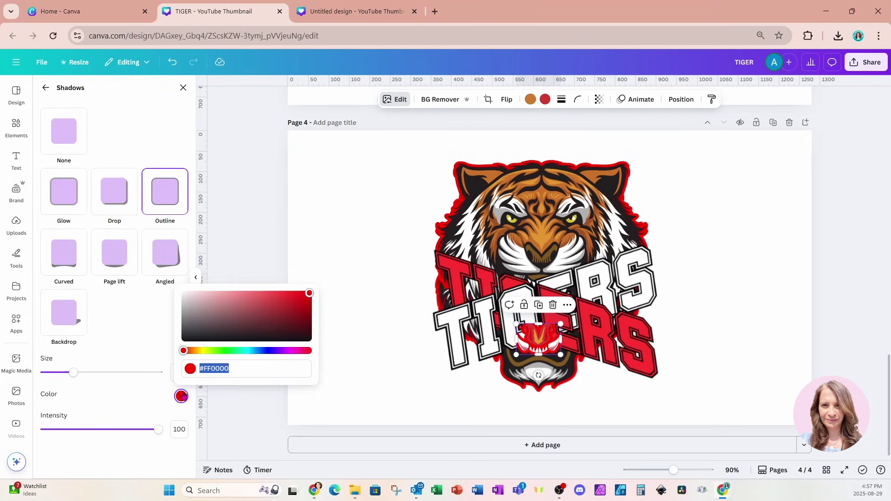
left_click_drag(311, 296, 173, 345)
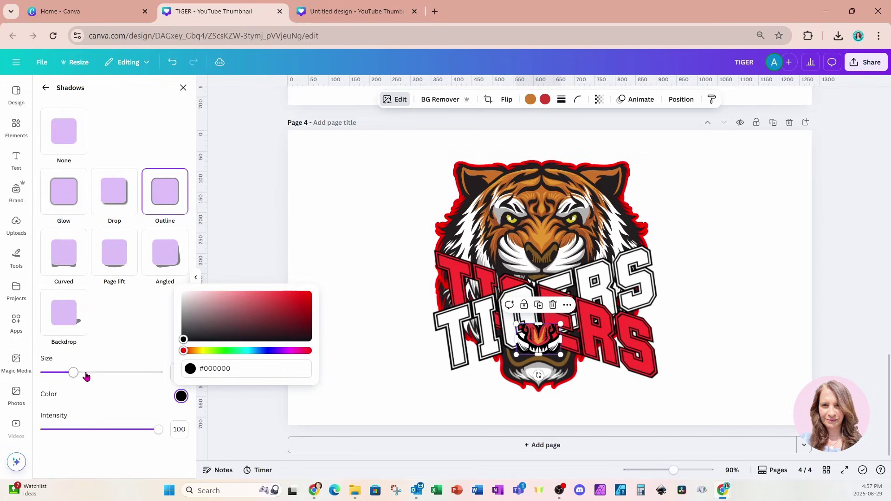
left_click_drag(73, 373, 54, 378)
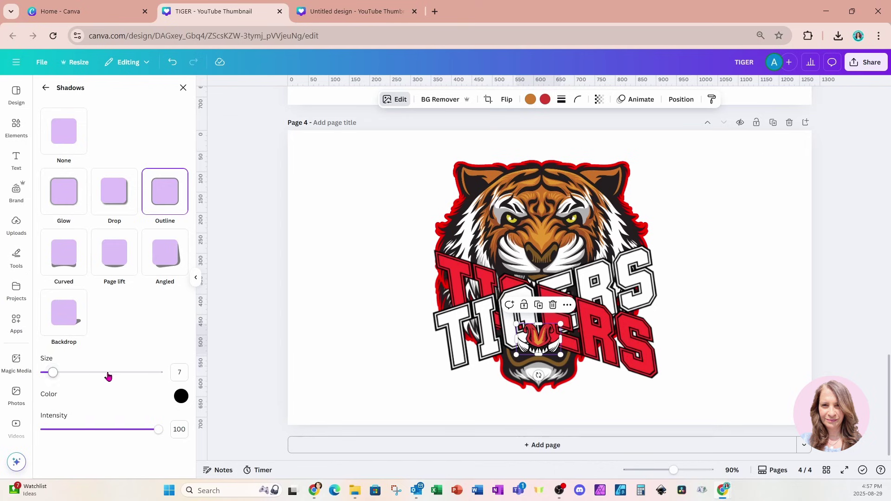
left_click(578, 402)
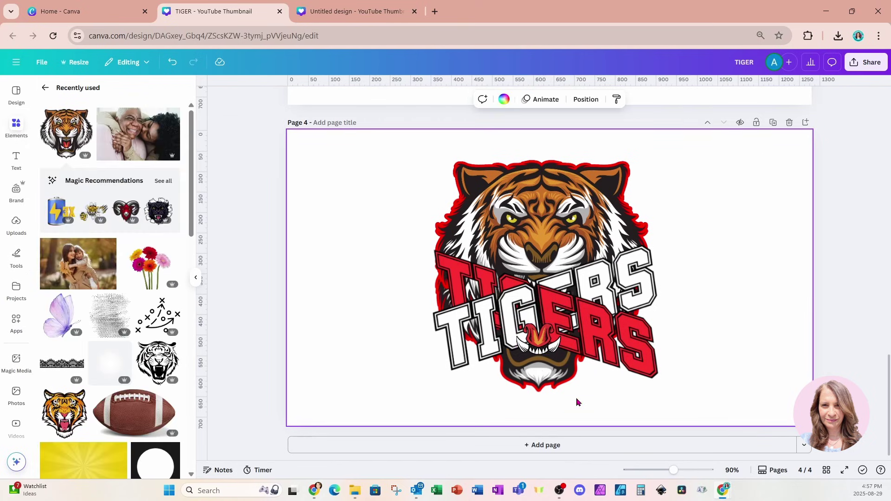
- Magic Grab the tiger's upper teeth by painting over them with a size-18 brush
left_click(557, 203)
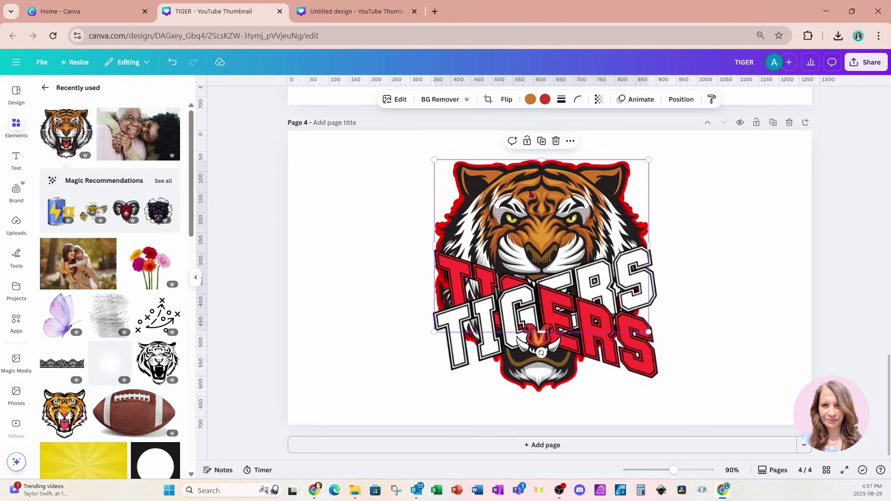
left_click(400, 101)
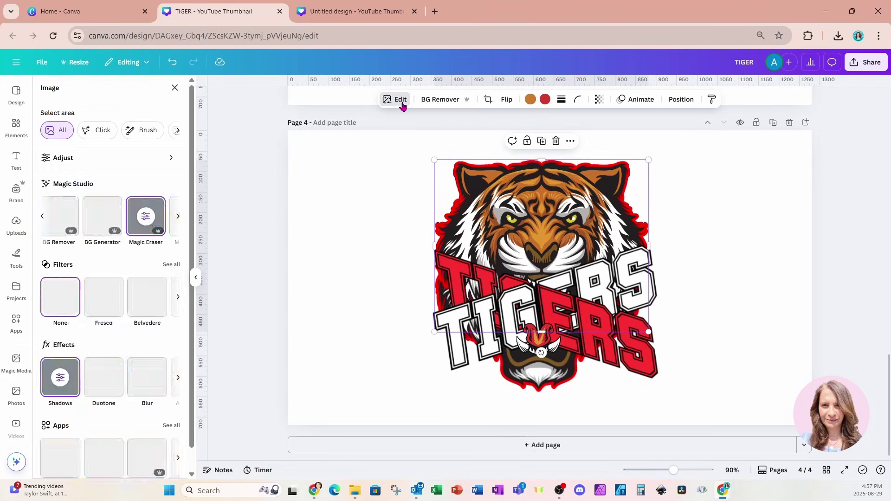
left_click(179, 219)
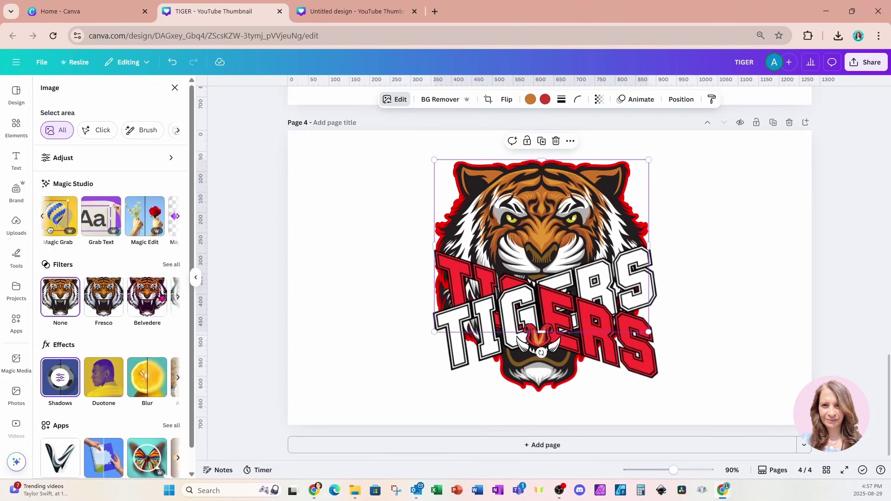
left_click(58, 216)
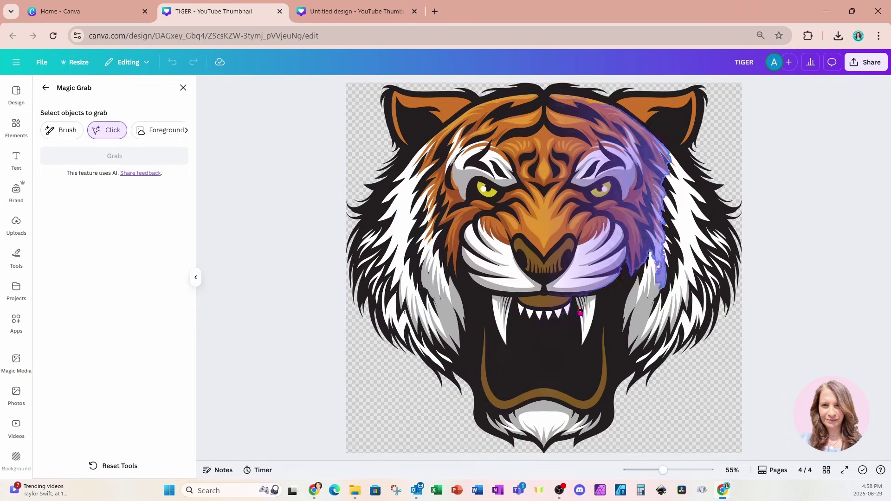
left_click(69, 132)
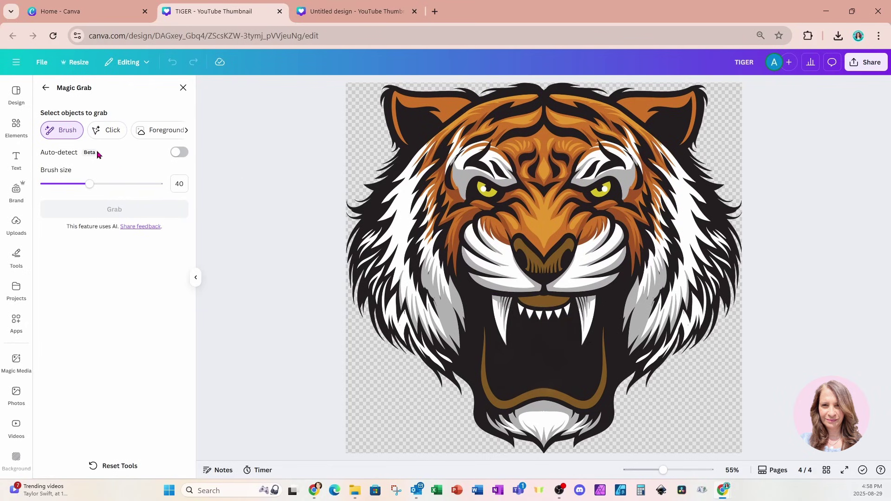
left_click_drag(89, 184, 64, 184)
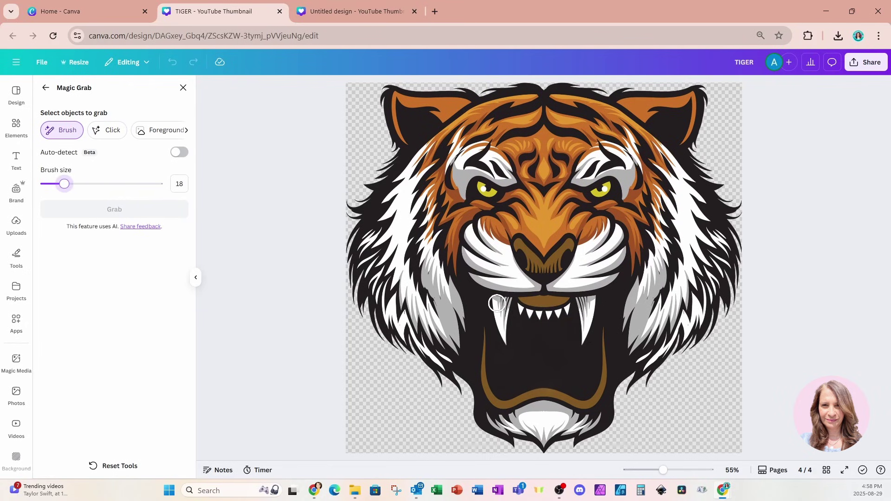
mouse_move(497, 303)
left_mouse_down()
mouse_move(592, 301)
mouse_move(584, 336)
mouse_move(580, 309)
mouse_move(533, 314)
mouse_move(508, 302)
mouse_move(504, 336)
left_mouse_up()
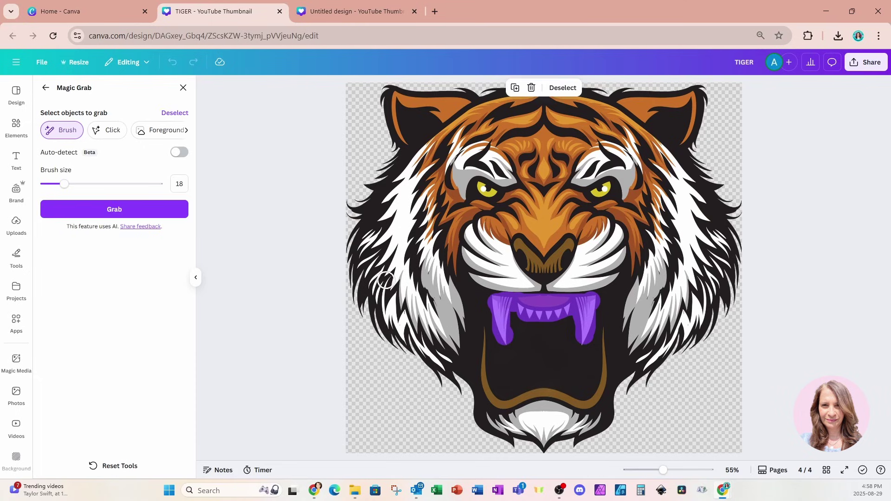
left_click(175, 212)
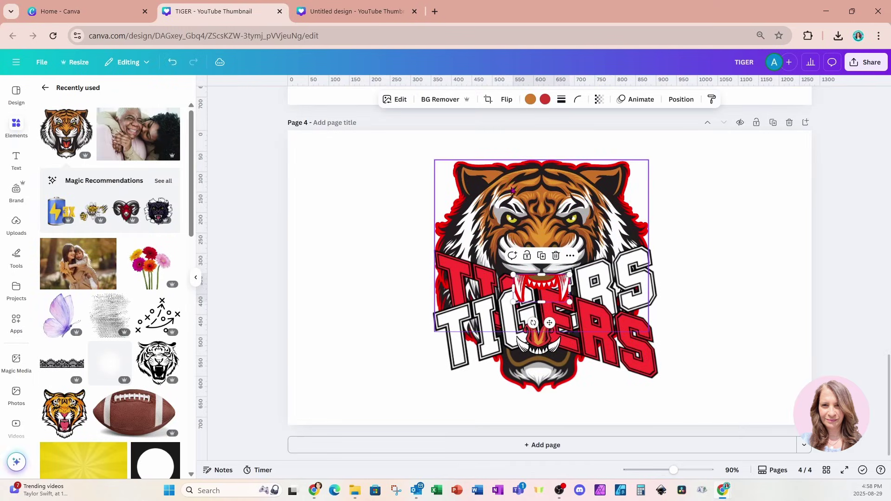
- Change the teeth's outline to black #000000 and thin it to size 8
left_click(406, 105)
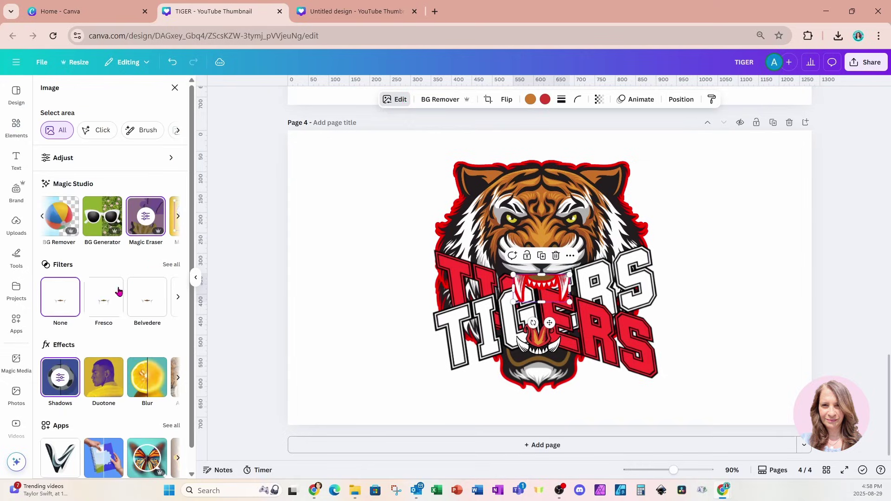
left_click(62, 380)
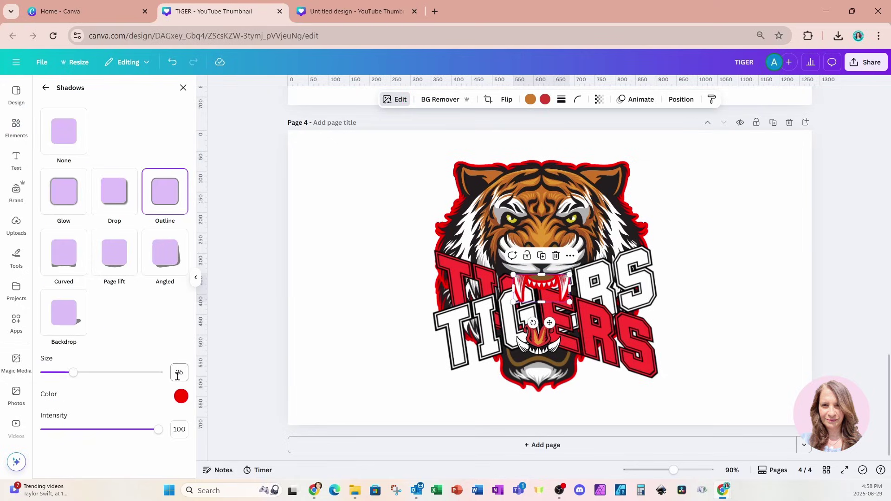
left_click(180, 397)
left_click_drag(306, 303, 154, 356)
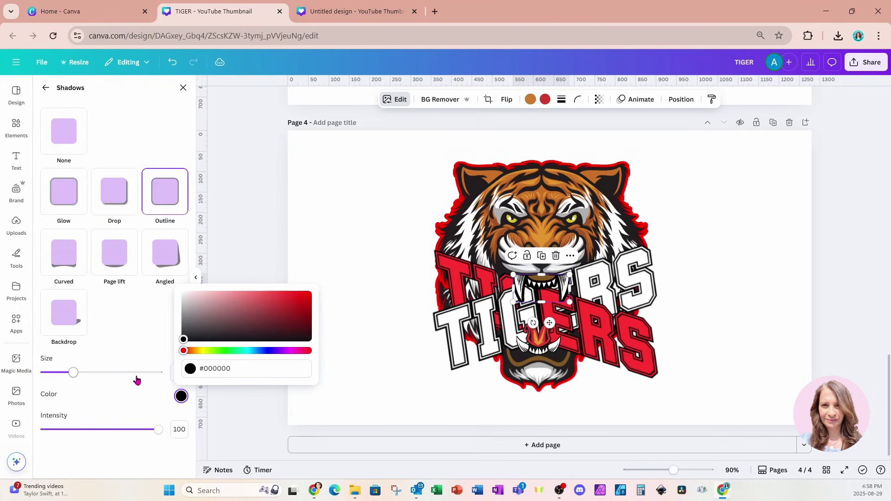
left_click_drag(73, 373, 55, 375)
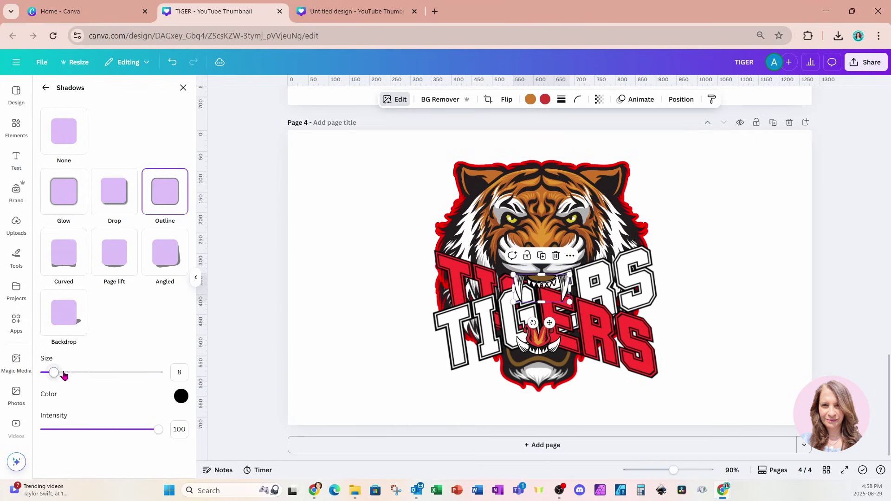
left_click(709, 271)
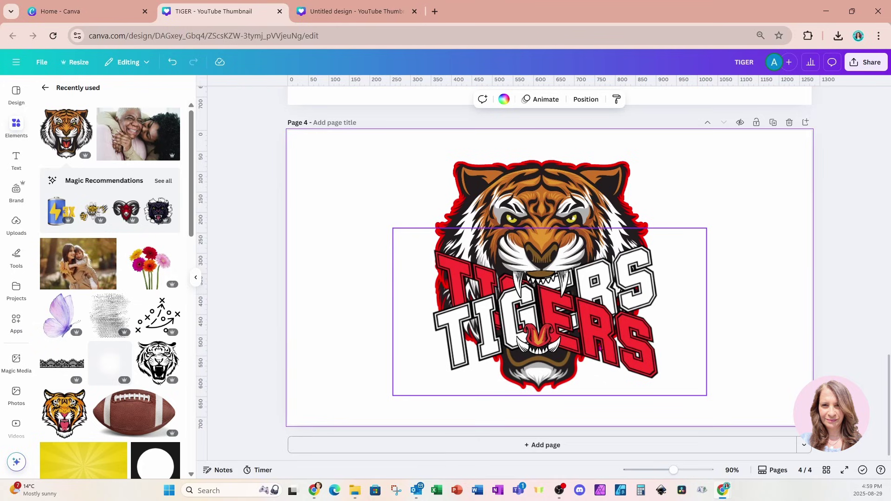
- Add a white #FFFFFF Outline at size 15 to the TIG lettering piece
left_click(475, 322)
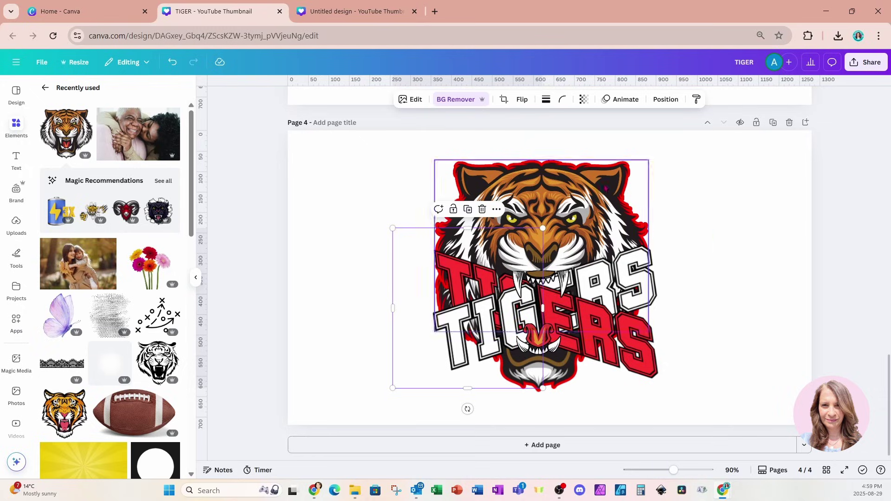
left_click(662, 103)
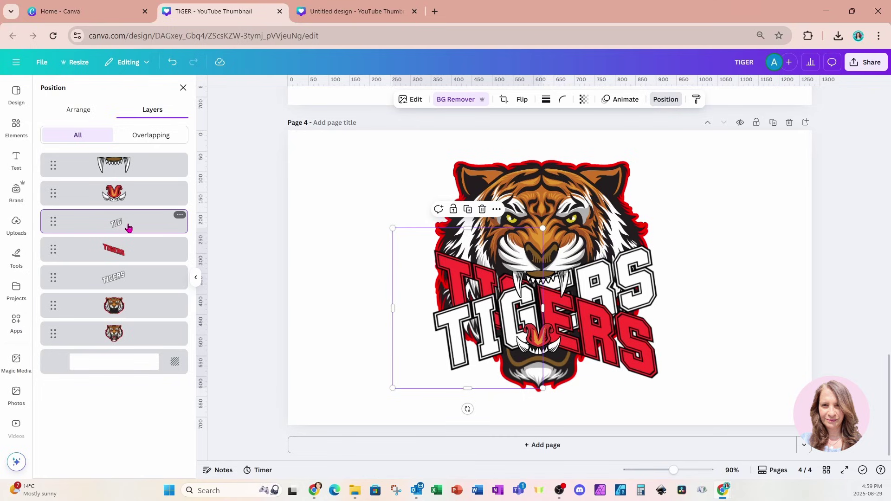
left_click(405, 102)
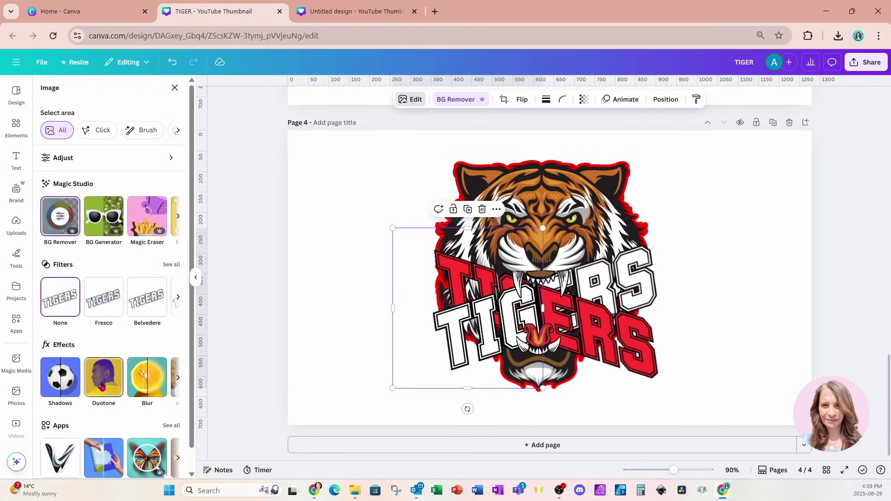
left_click(65, 381)
left_click(174, 202)
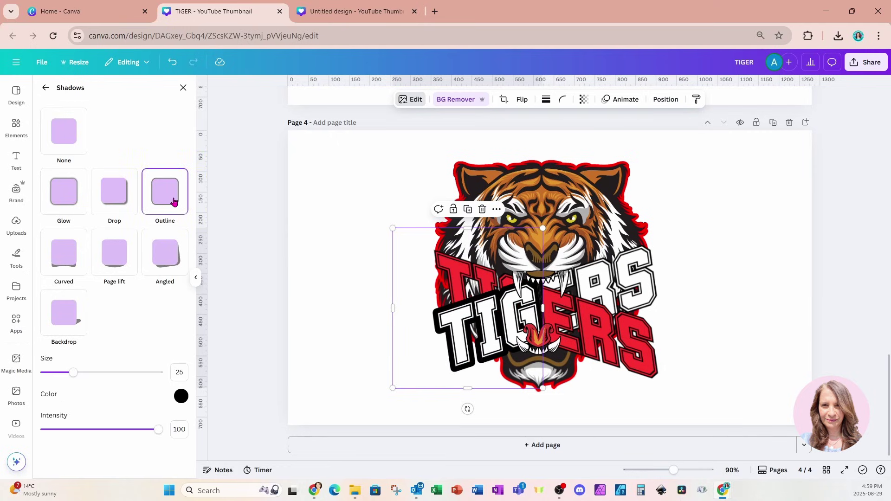
left_click(181, 397)
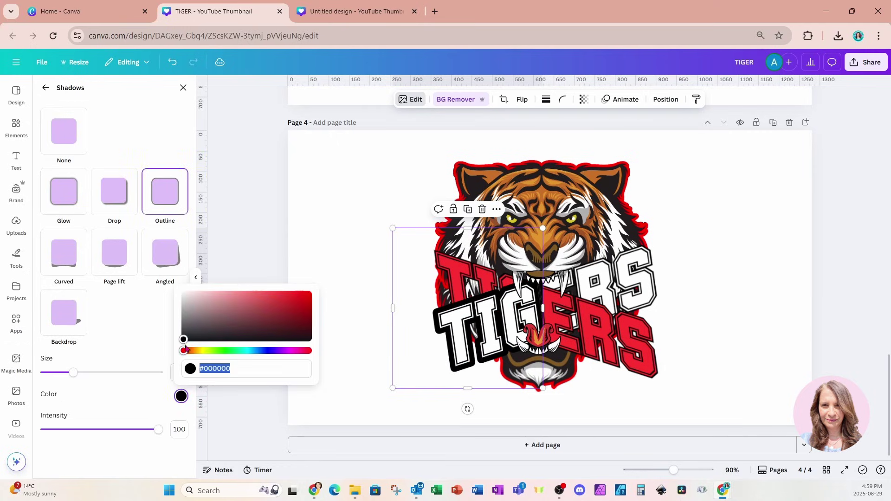
left_click_drag(184, 340, 180, 289)
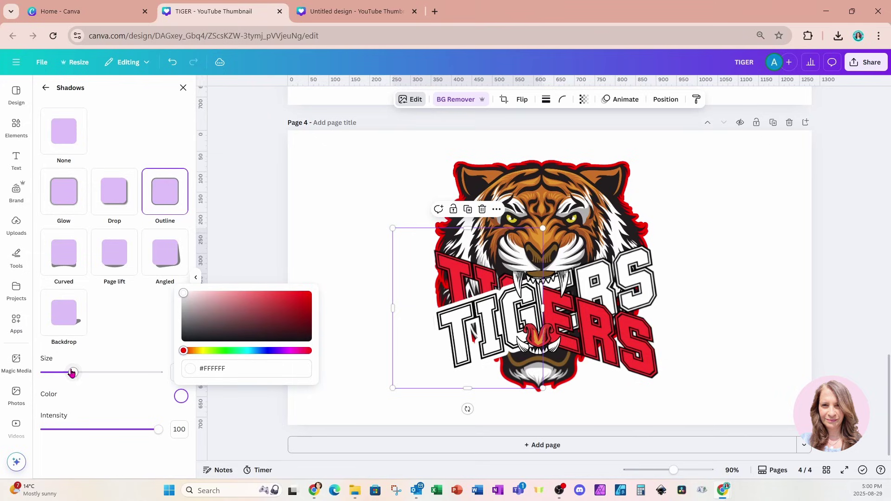
left_click_drag(73, 373, 63, 374)
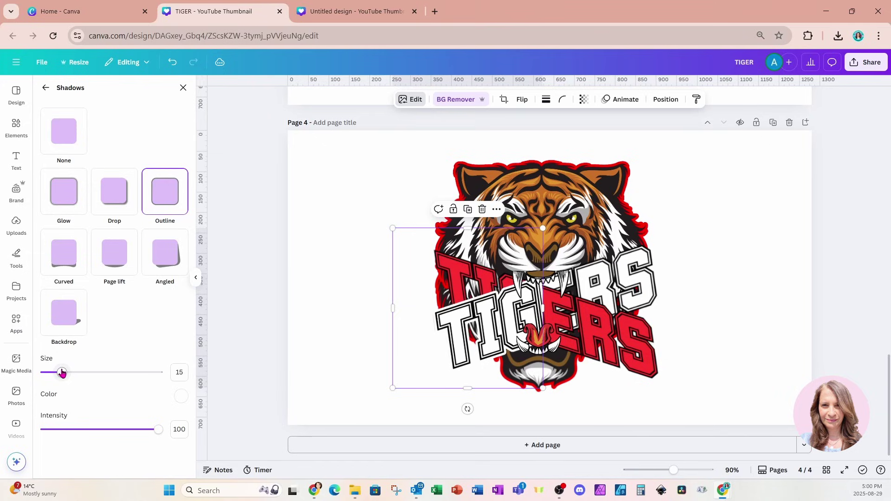
key("alt+1")
- Give the red TIGERS text a white Outline shadow at size 19
left_click(114, 250)
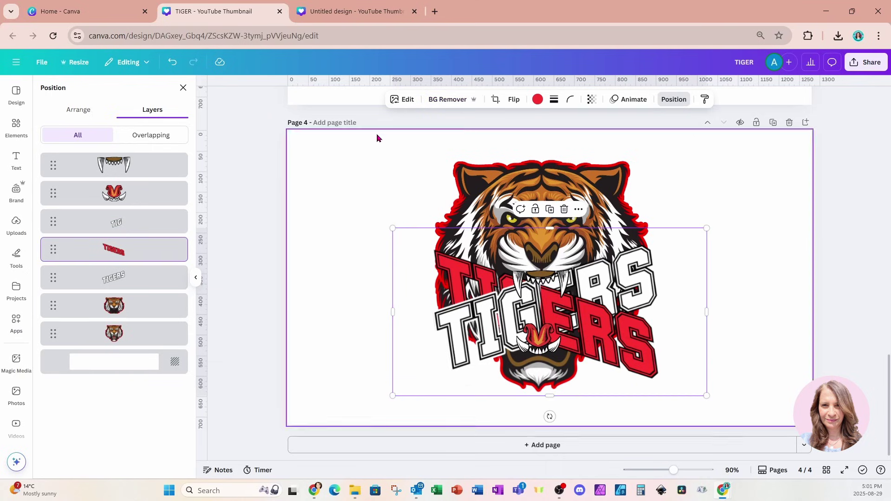
left_click(402, 102)
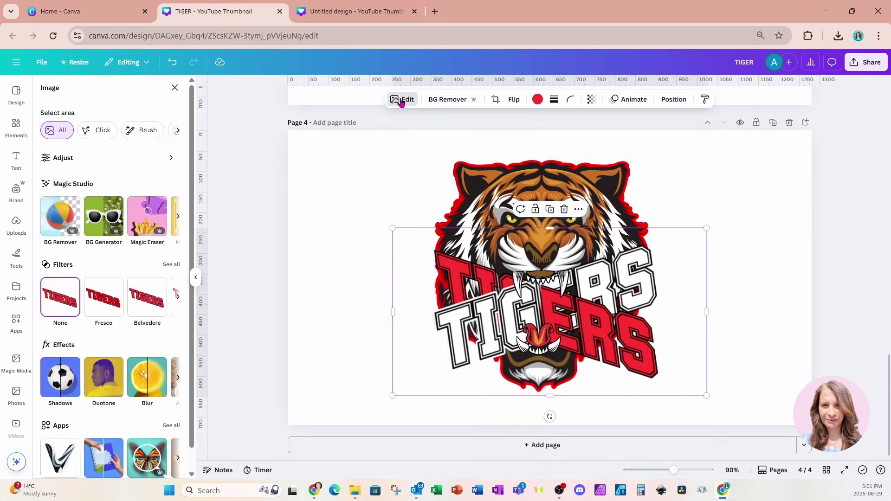
left_click(77, 385)
left_click(168, 206)
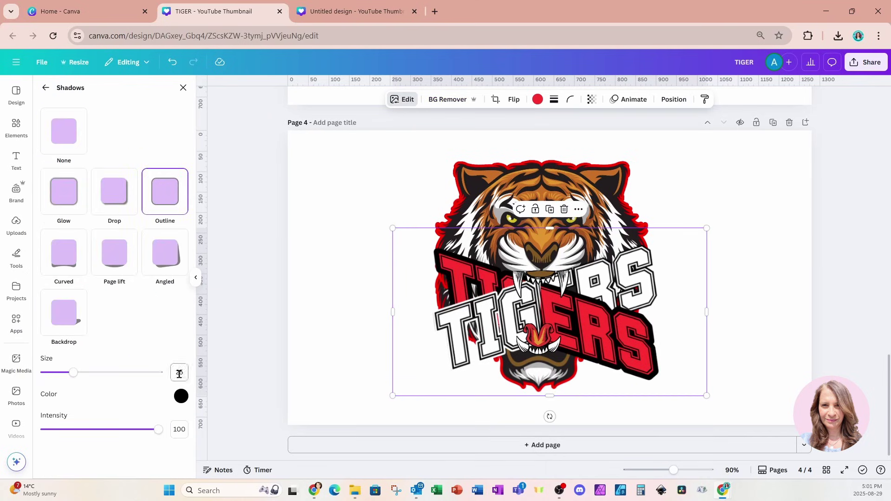
left_click(181, 402)
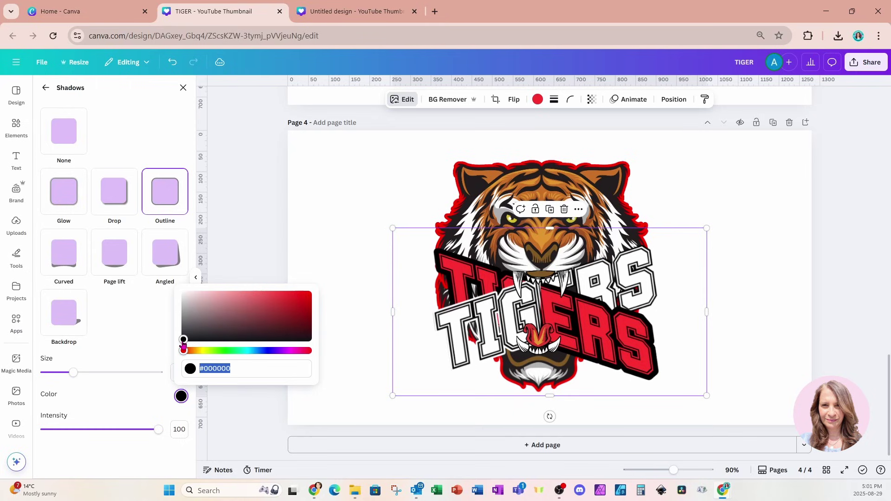
left_click_drag(182, 344, 179, 289)
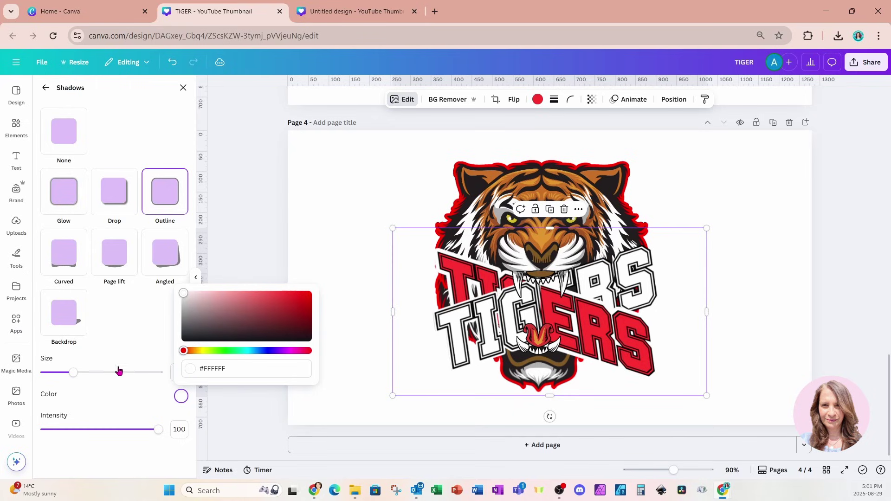
left_click_drag(76, 374, 67, 374)
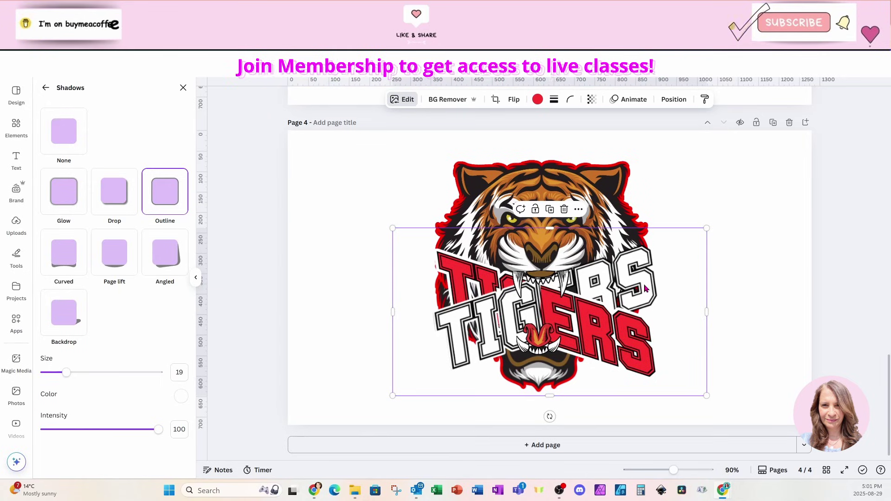
- Add a #ffffff Outline shadow at size 19 to the white TIGERS layer
left_click(674, 100)
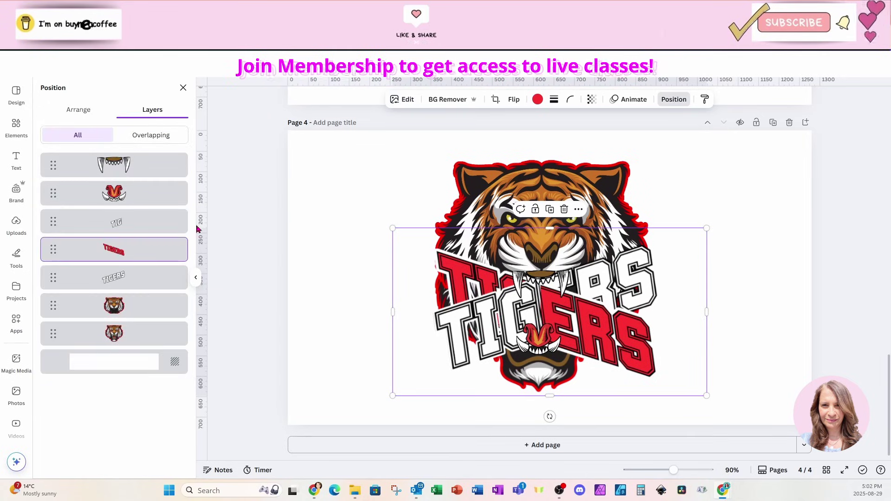
left_click(94, 277)
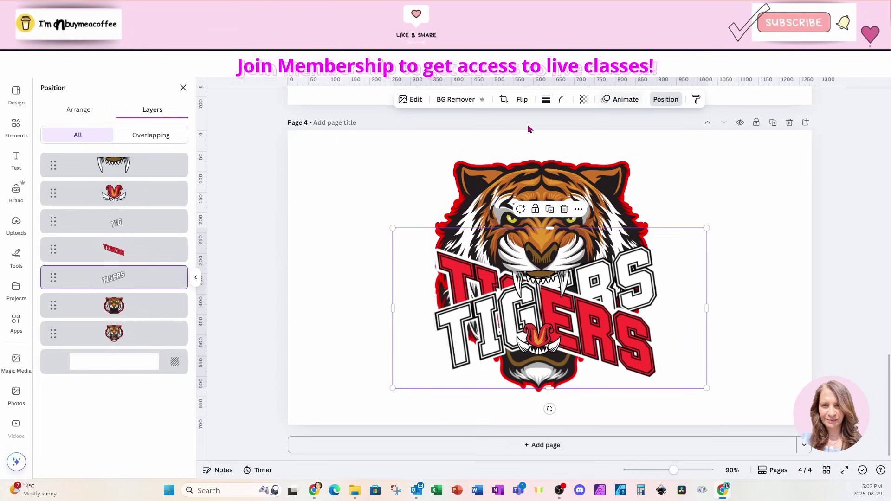
left_click(415, 100)
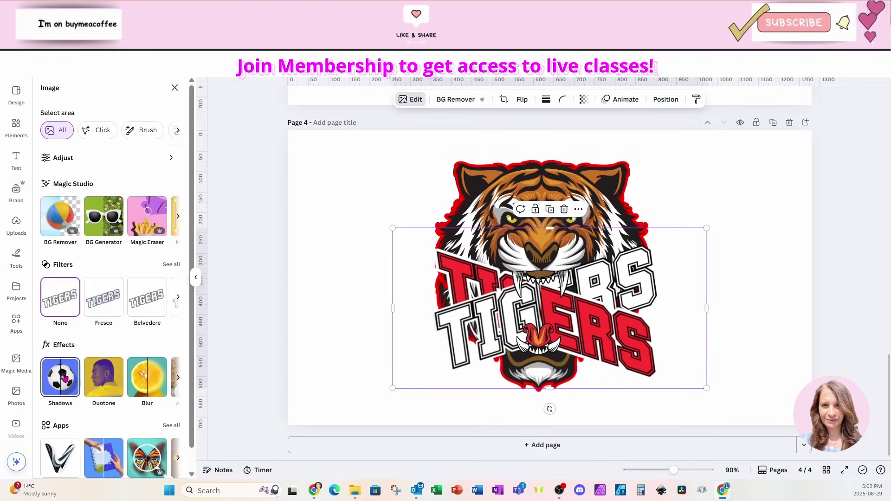
left_click(60, 376)
left_click(165, 192)
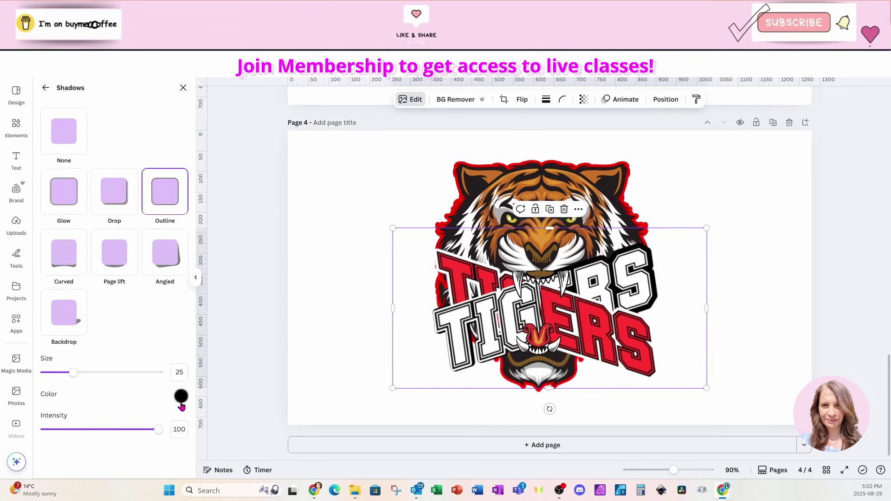
left_click(181, 396)
type("#ffffff")
left_click_drag(74, 373, 67, 380)
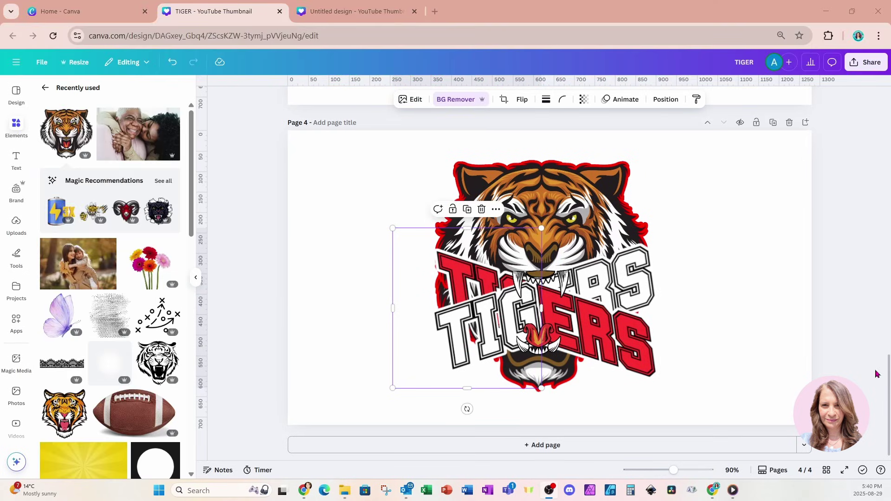